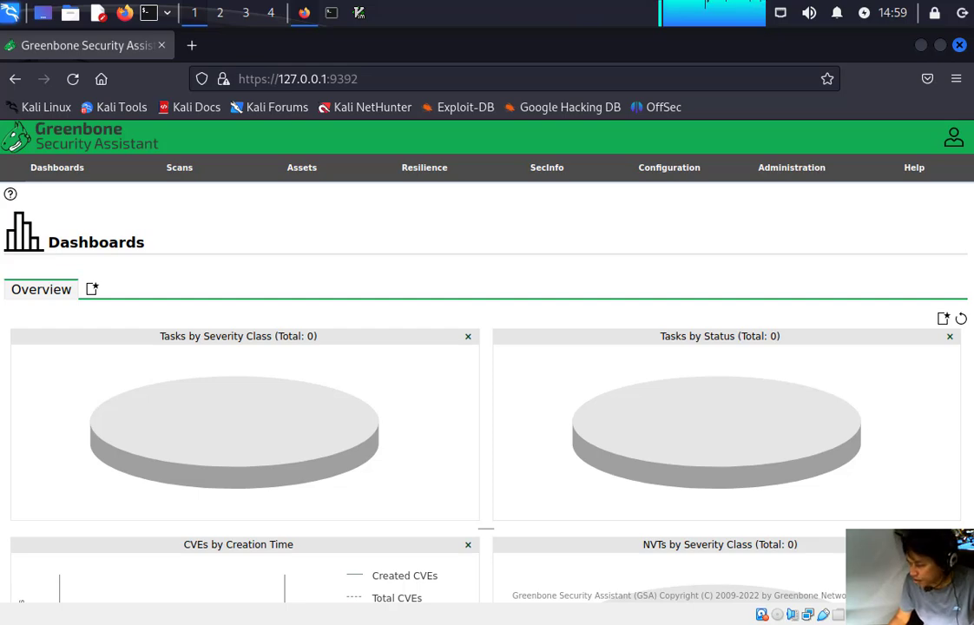
# Step: Sign back in as admin with the prefilled credentials and open the feed status page
pyautogui.click(806, 174)
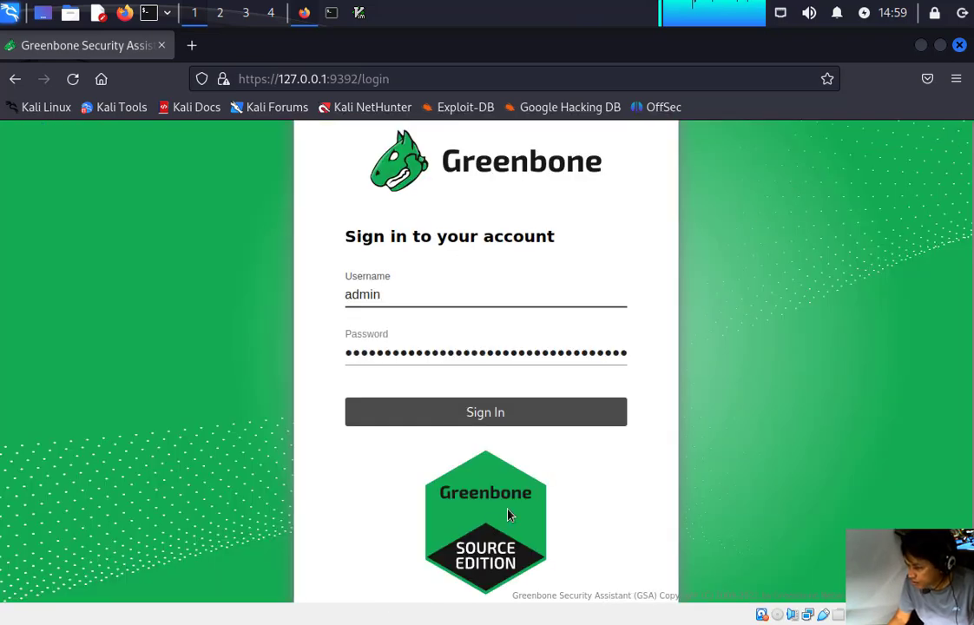
pyautogui.click(549, 419)
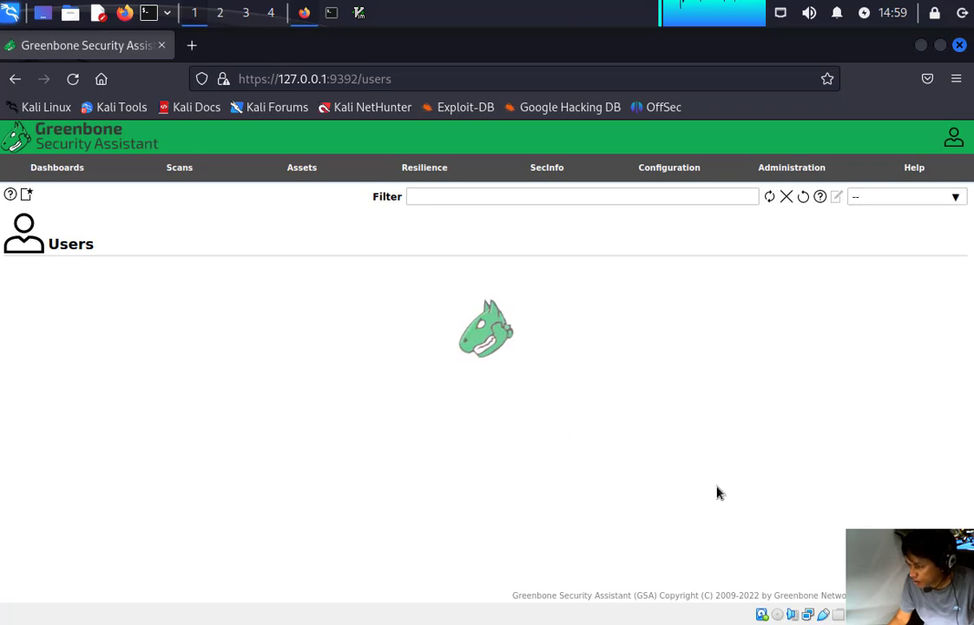
pyautogui.moveTo(790, 176)
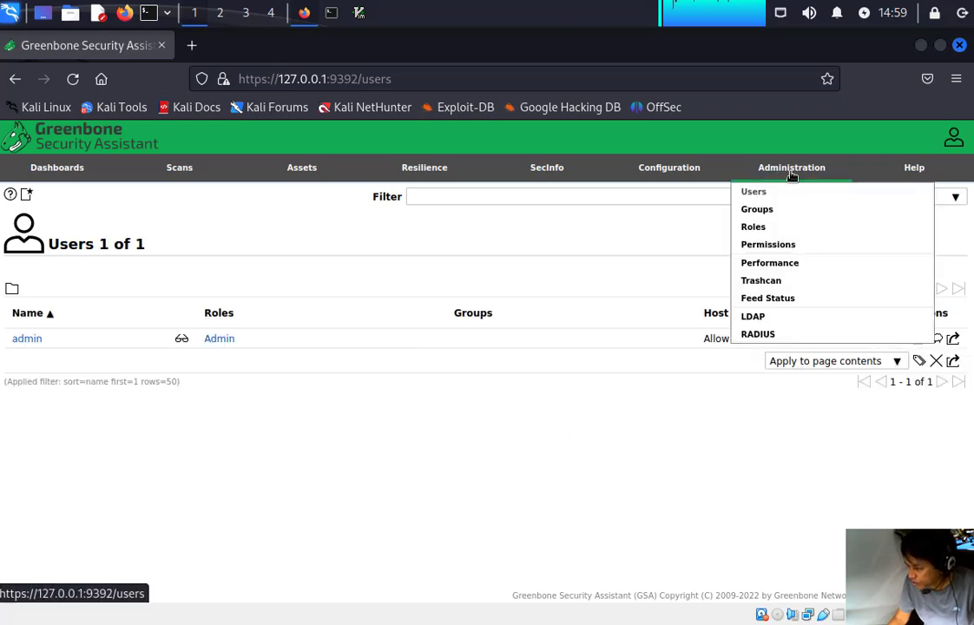
pyautogui.click(793, 301)
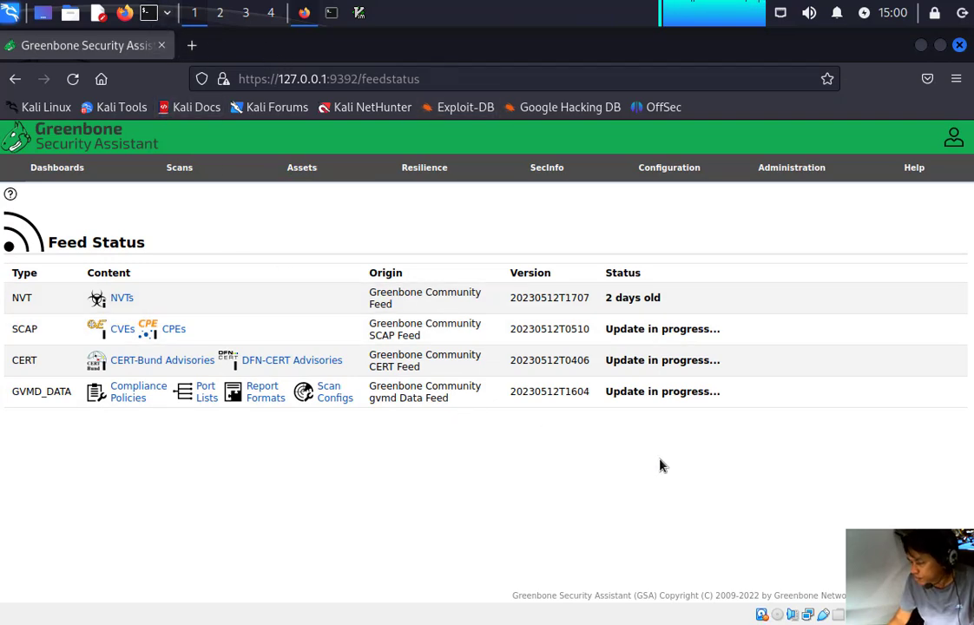
# Step: Open a terminal and try to update the vulnerability feeds with gvm-feed-update as the regular user
pyautogui.hotkey('ctrl', 'alt', 't')
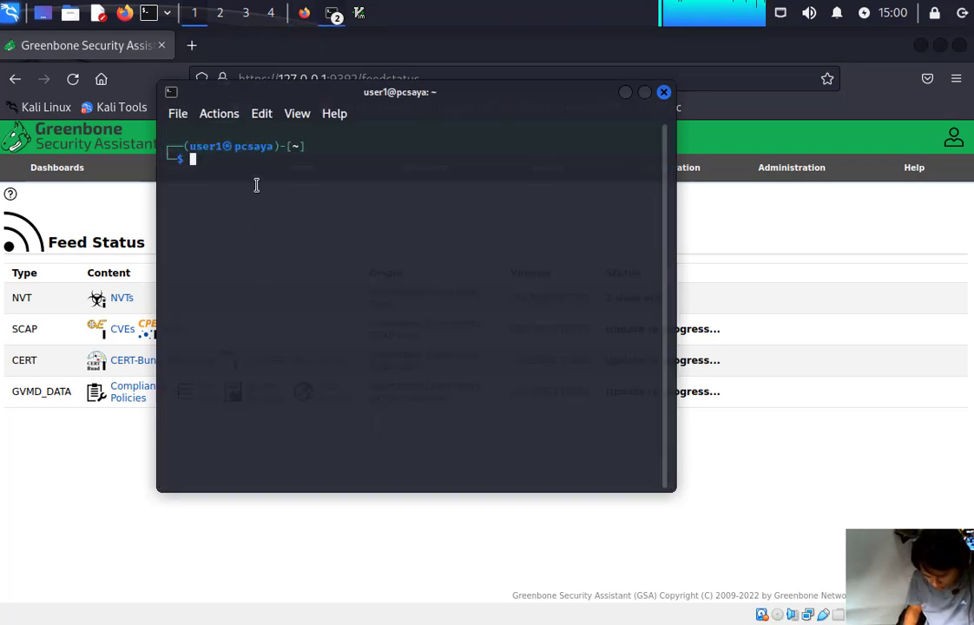
pyautogui.write('gvm')
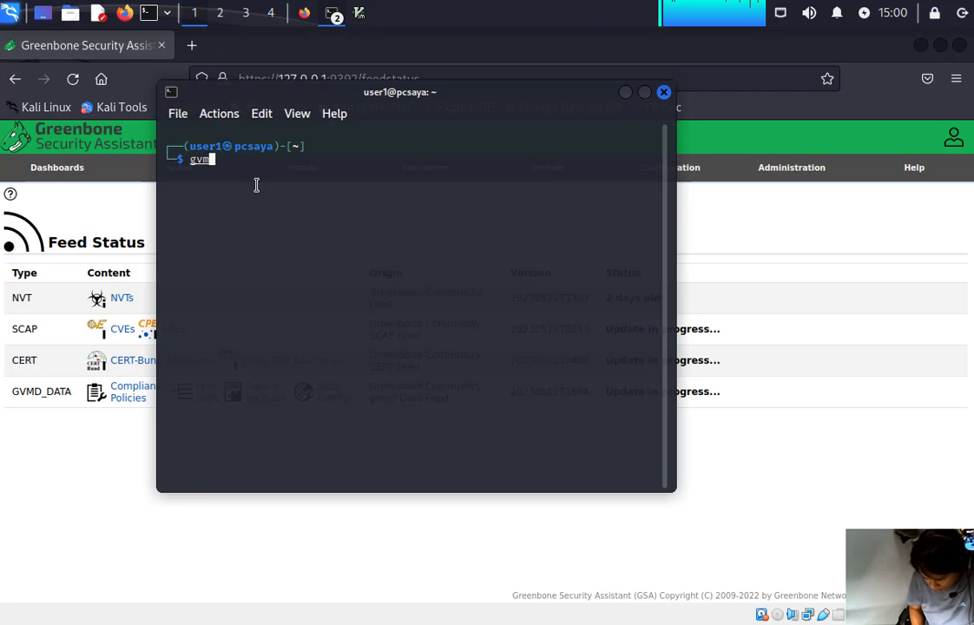
pyautogui.write('-f')
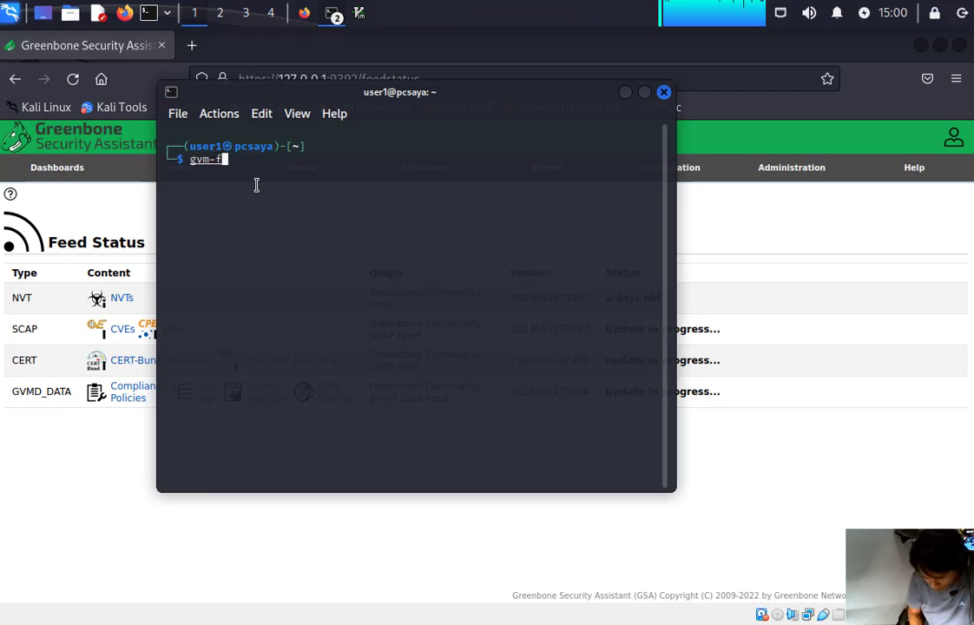
pyautogui.write('eed-update')
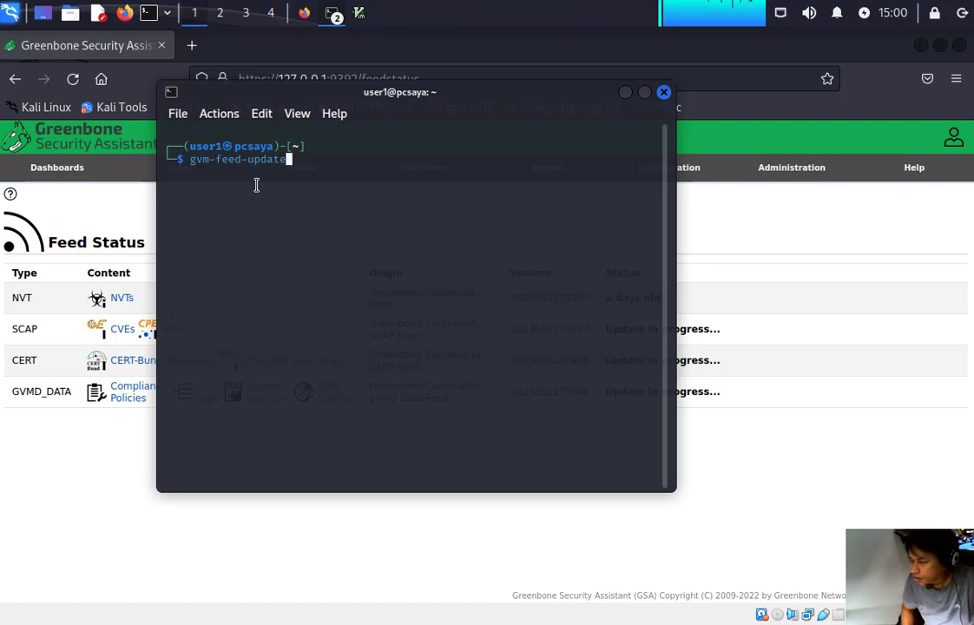
pyautogui.press('Return')
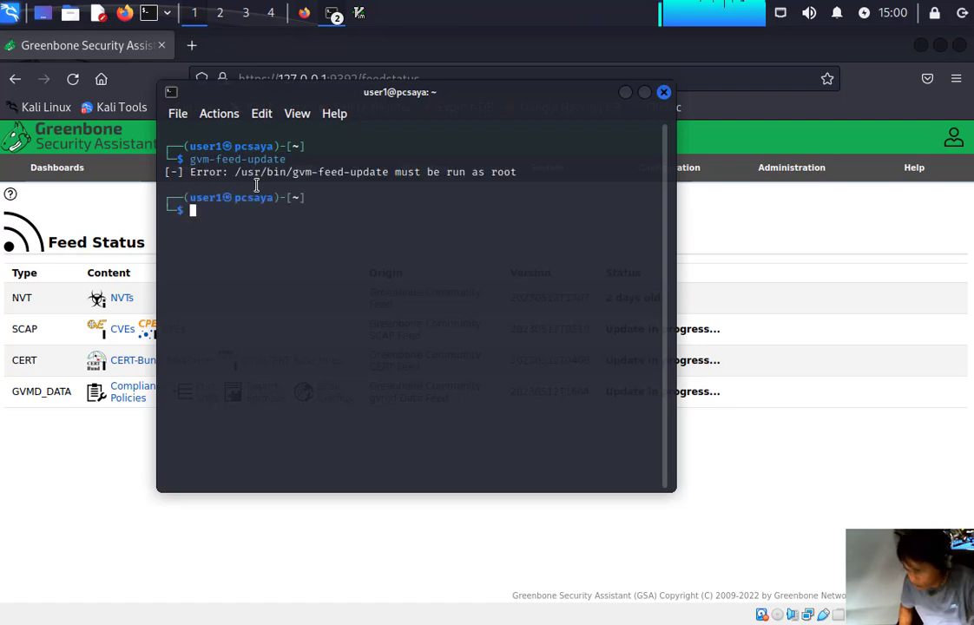
# Step: Rerun the feed update as root with sudo gvm-feed-update, entering the account password
pyautogui.press('Up')
pyautogui.press('Left')
pyautogui.press('Left')
pyautogui.press('Left')
pyautogui.press('Left')
pyautogui.press('Left')
pyautogui.press('Left')
pyautogui.press('Left')
pyautogui.press('Left')
pyautogui.press('Left')
pyautogui.press('Left')
pyautogui.press('Left')
pyautogui.press('Left')
pyautogui.press('Left')
pyautogui.press('Left')
pyautogui.press('Left')
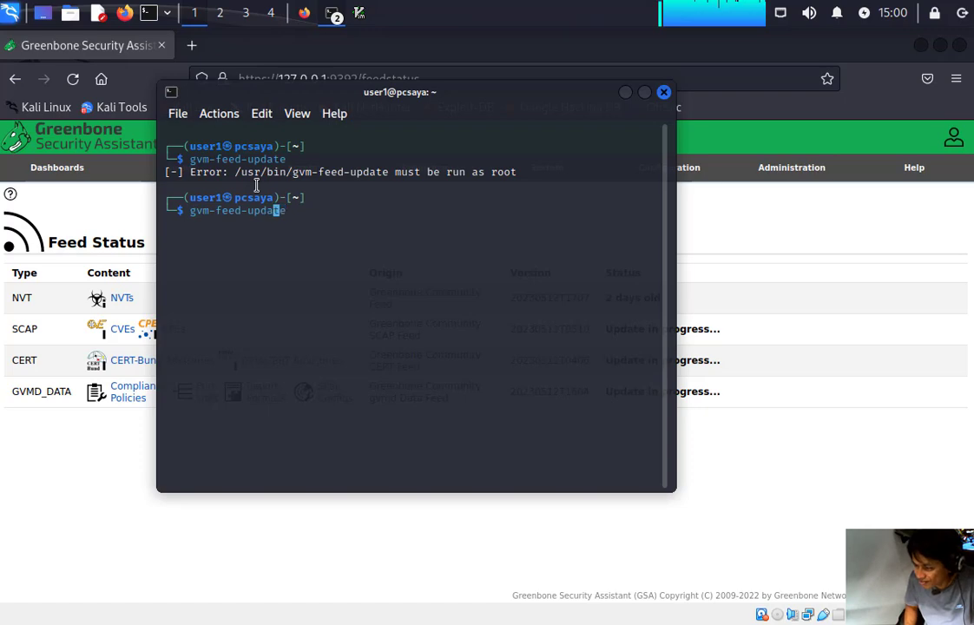
pyautogui.write('sudo')
pyautogui.press('Return')
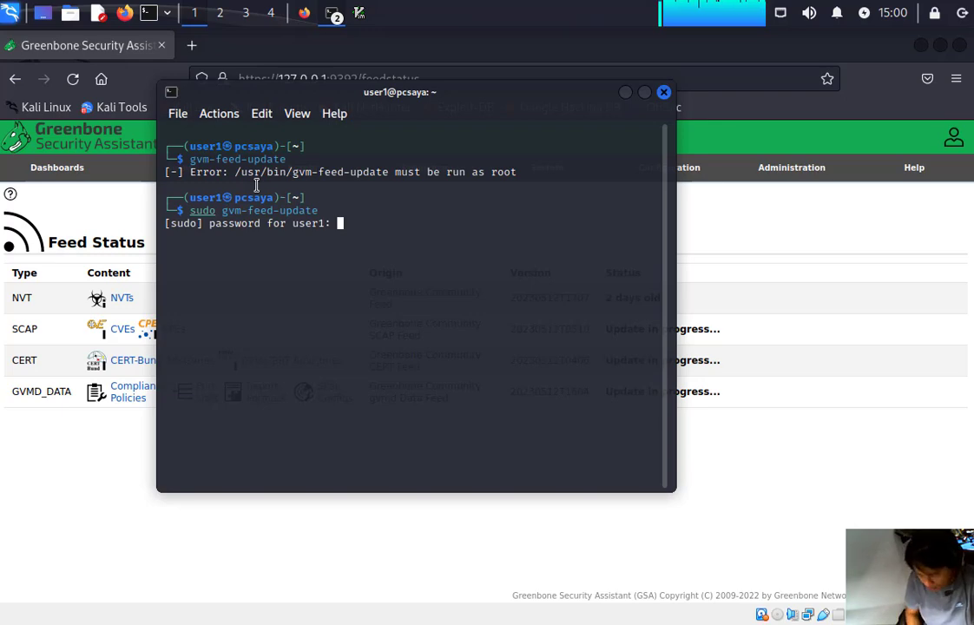
pyautogui.press('Return')
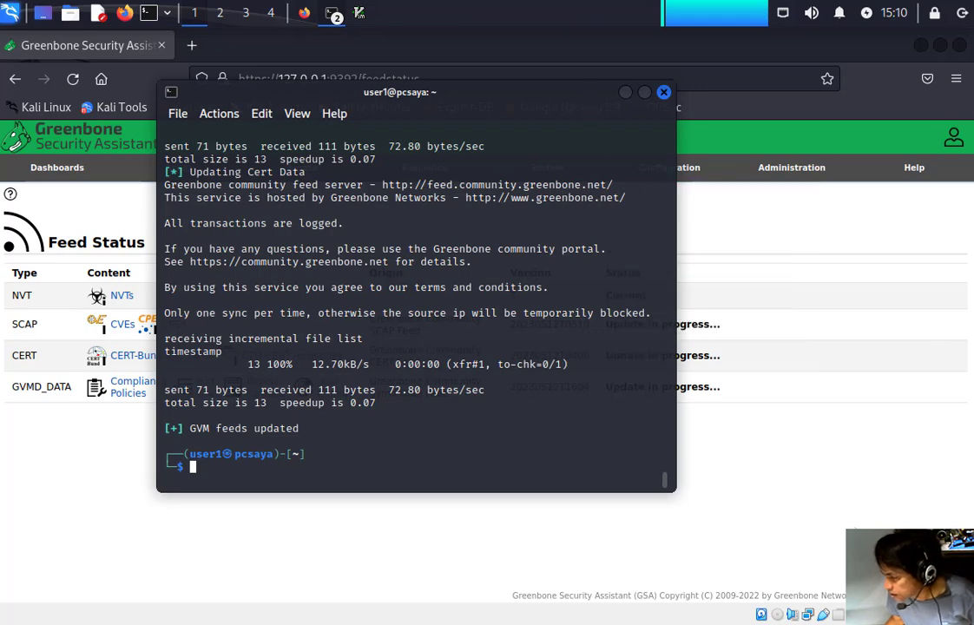
# Step: Highlight the completion line in the terminal, then switch back to the browser and reopen the feed status page
pyautogui.moveTo(219, 441); pyautogui.dragTo(202, 415)
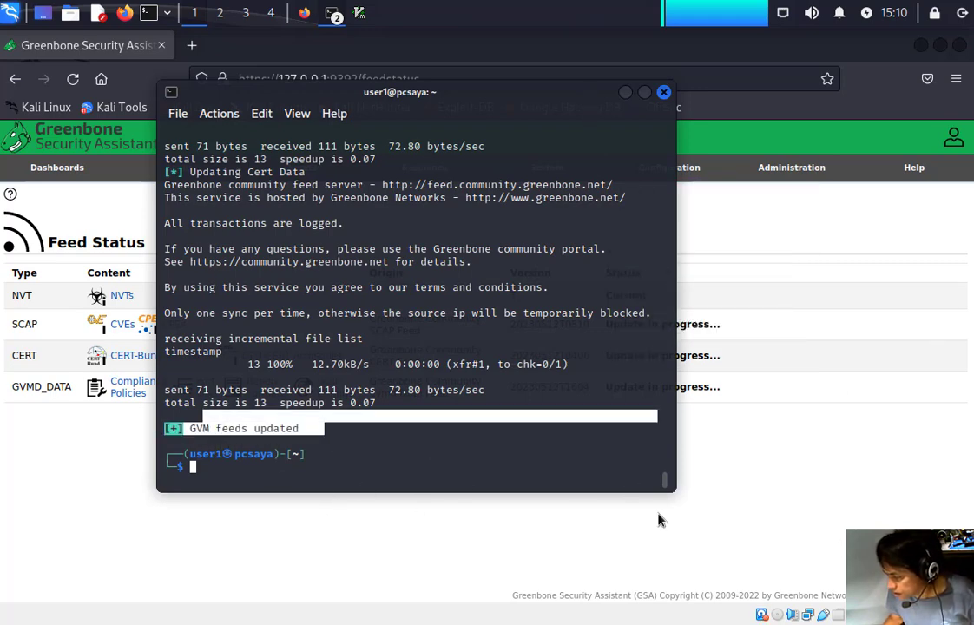
pyautogui.click(583, 546)
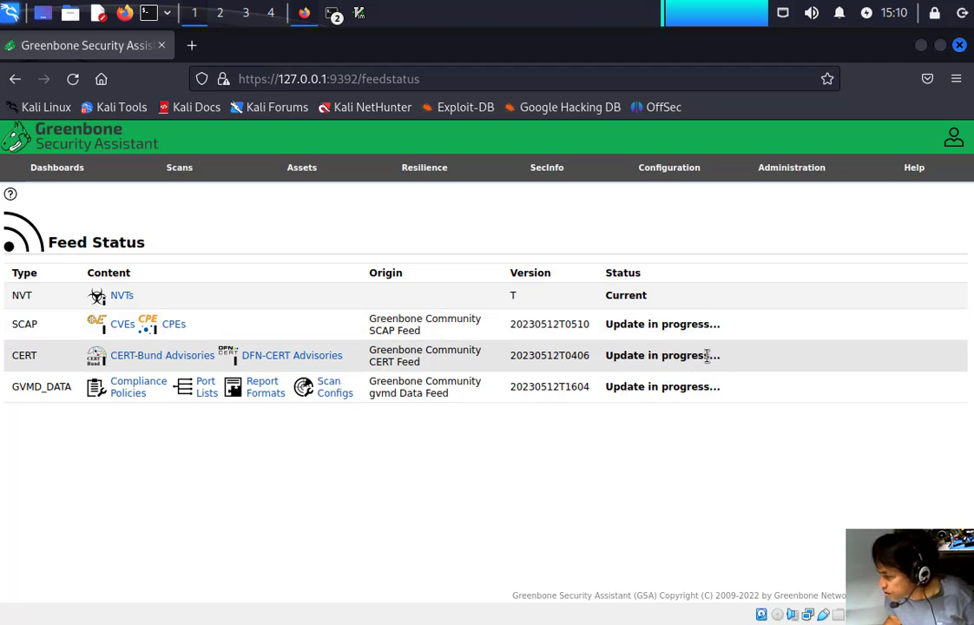
pyautogui.moveTo(799, 170)
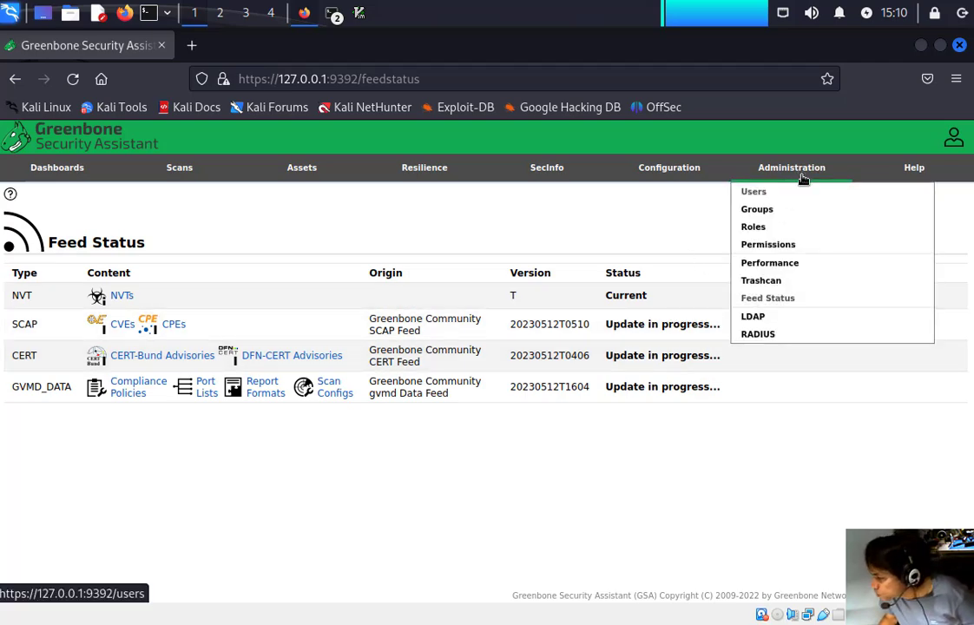
pyautogui.click(799, 171)
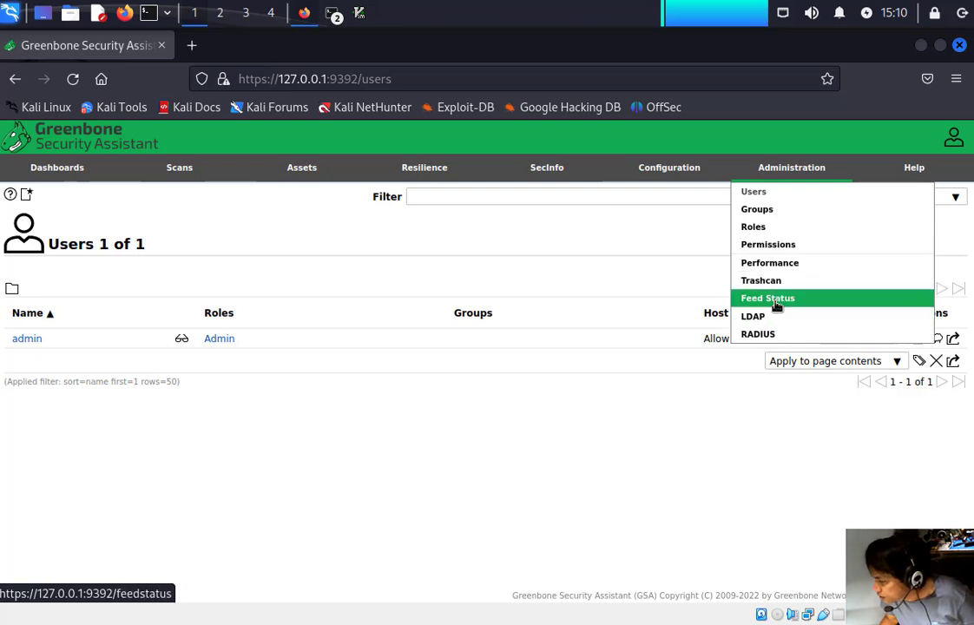
pyautogui.click(776, 303)
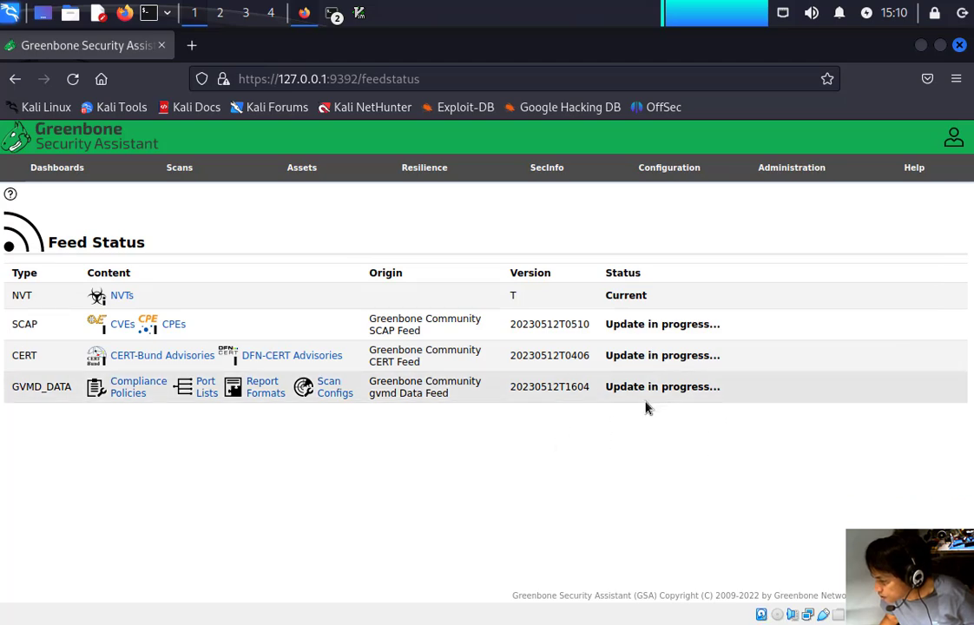
# Step: Reload the feed status page and open the list of scan configs
pyautogui.moveTo(669, 176)
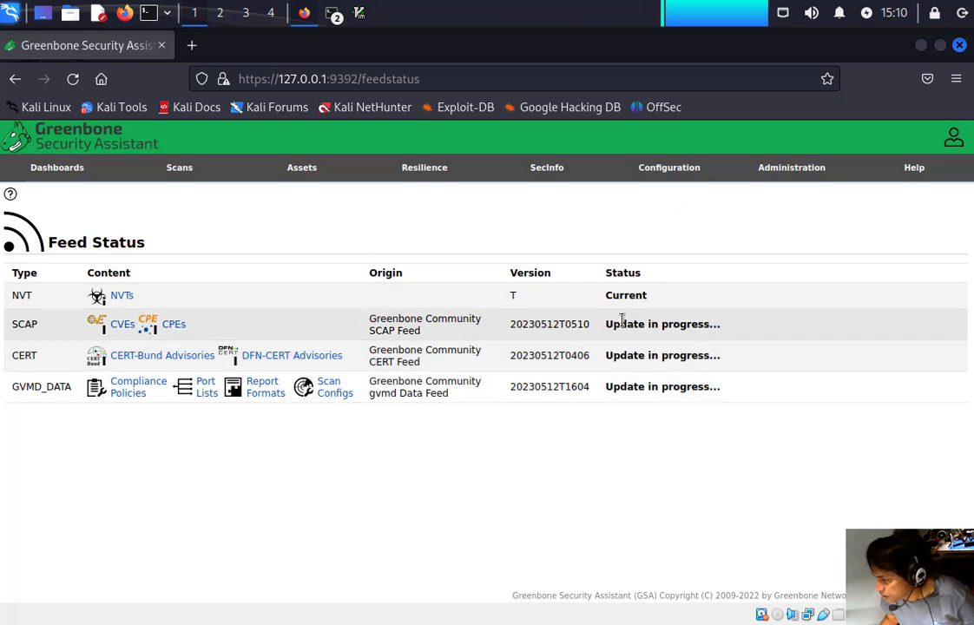
pyautogui.click(73, 79)
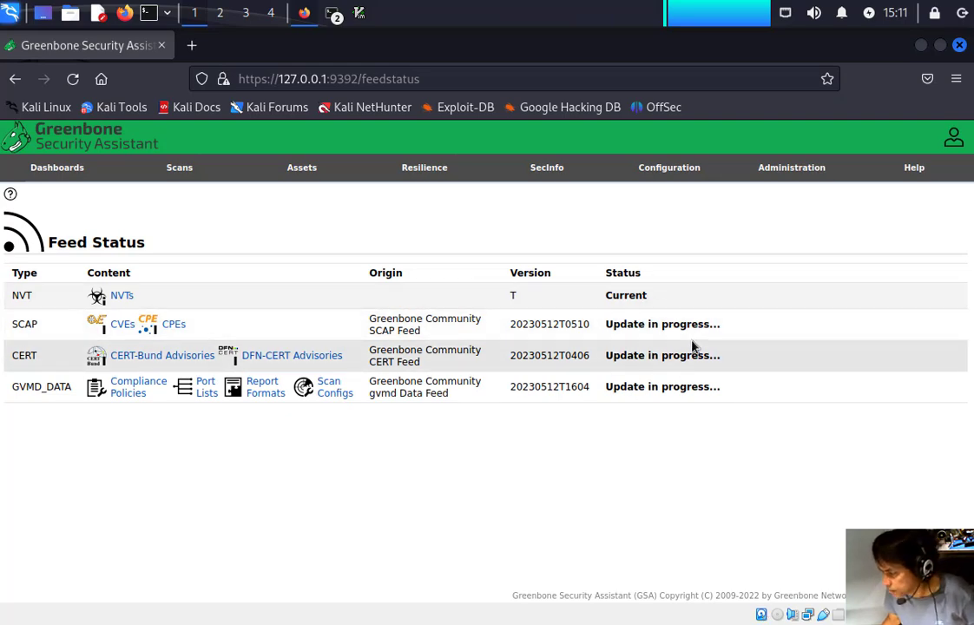
pyautogui.moveTo(675, 174)
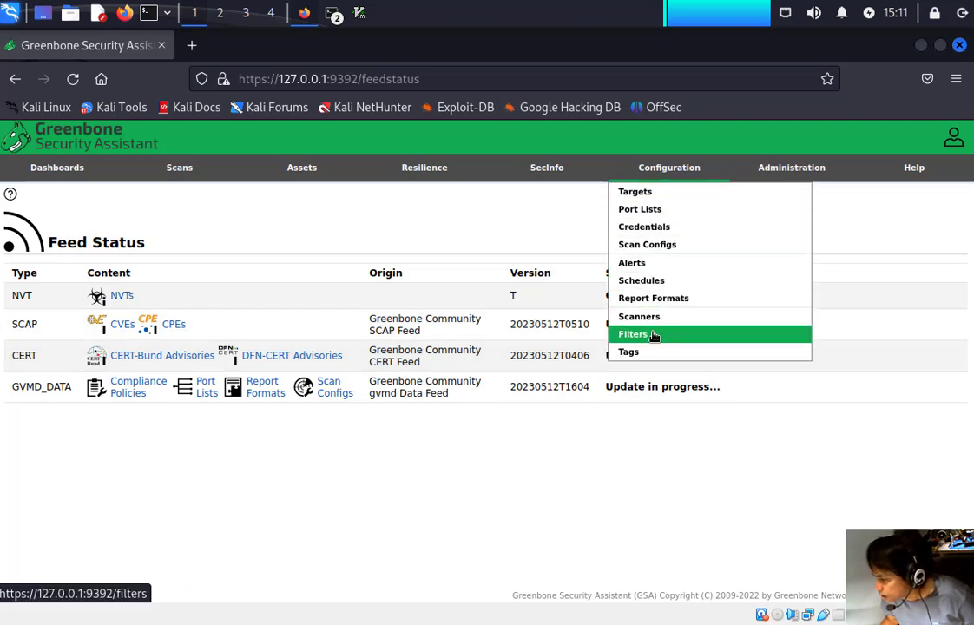
pyautogui.click(672, 246)
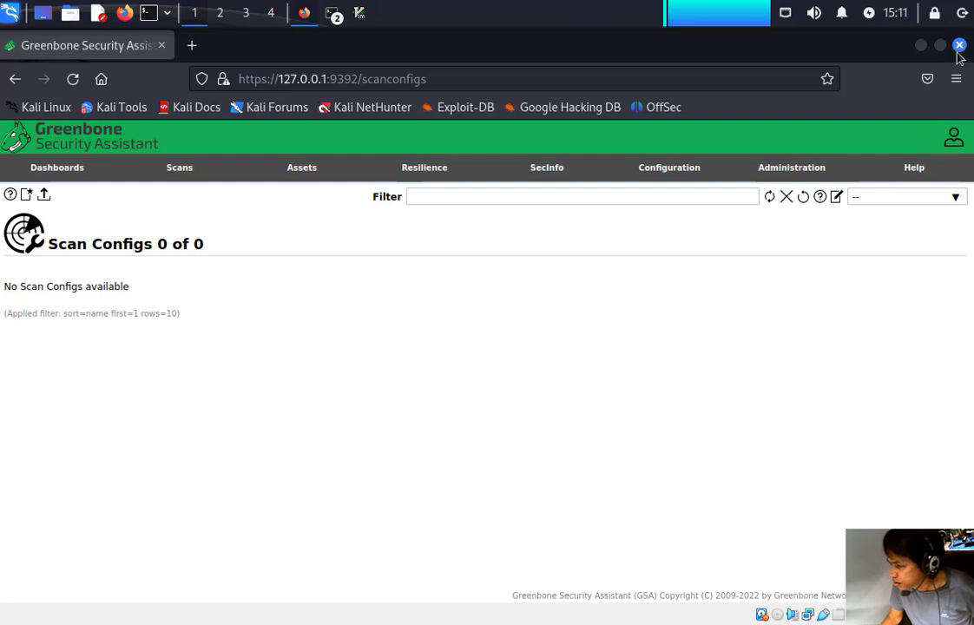
# Step: Open a new blank browser tab and close the Greenbone tab
pyautogui.click(194, 46)
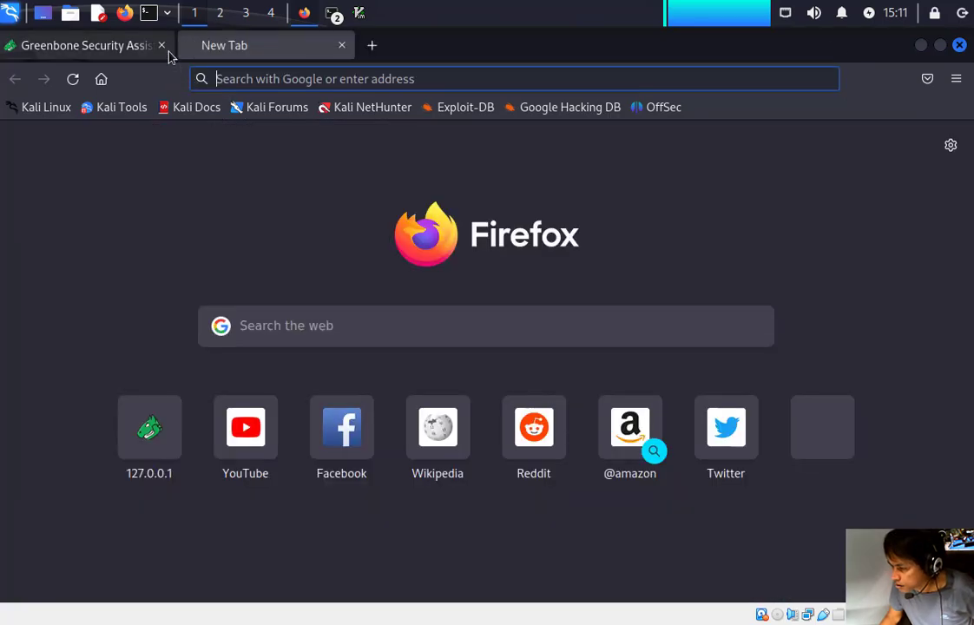
pyautogui.click(162, 47)
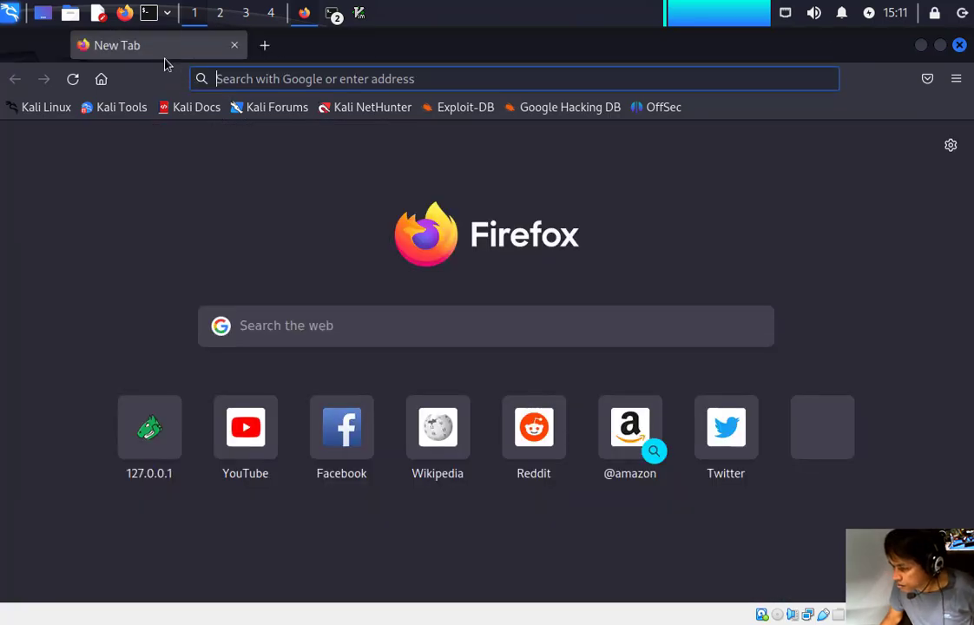
pyautogui.click(330, 83)
pyautogui.write('http')
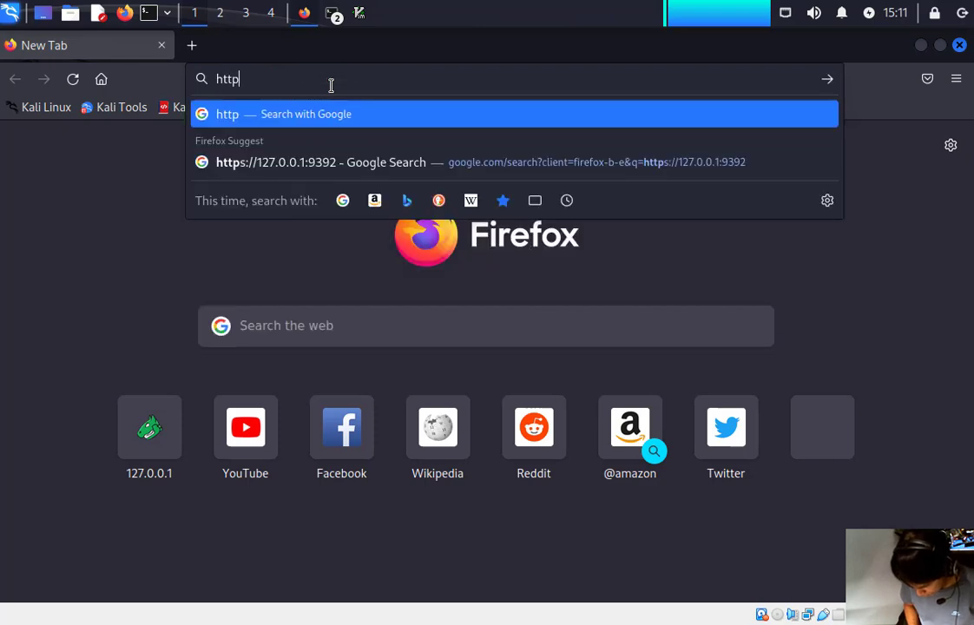
pyautogui.write('s://')
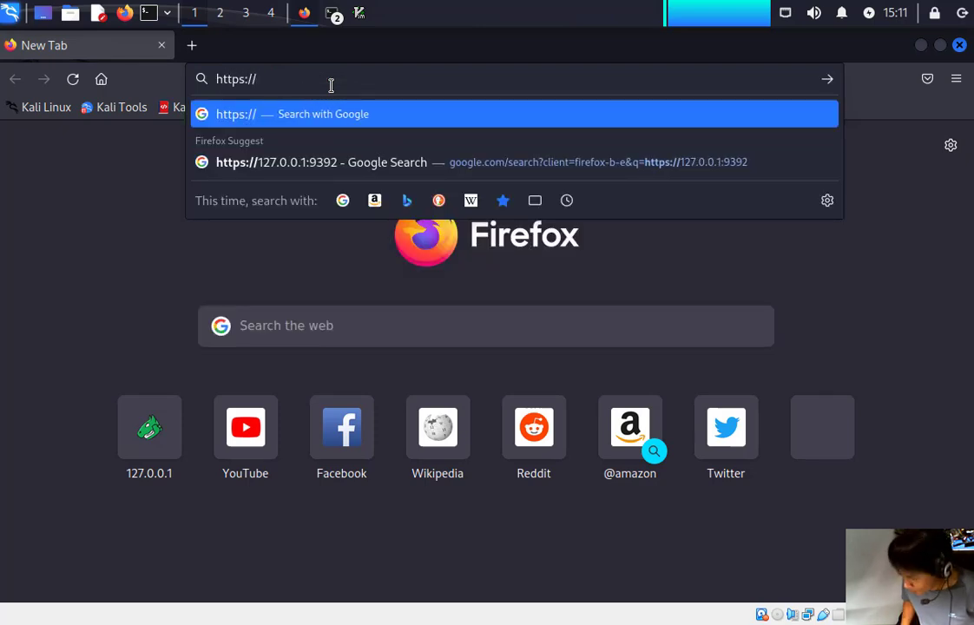
pyautogui.write('127.0.0.1')
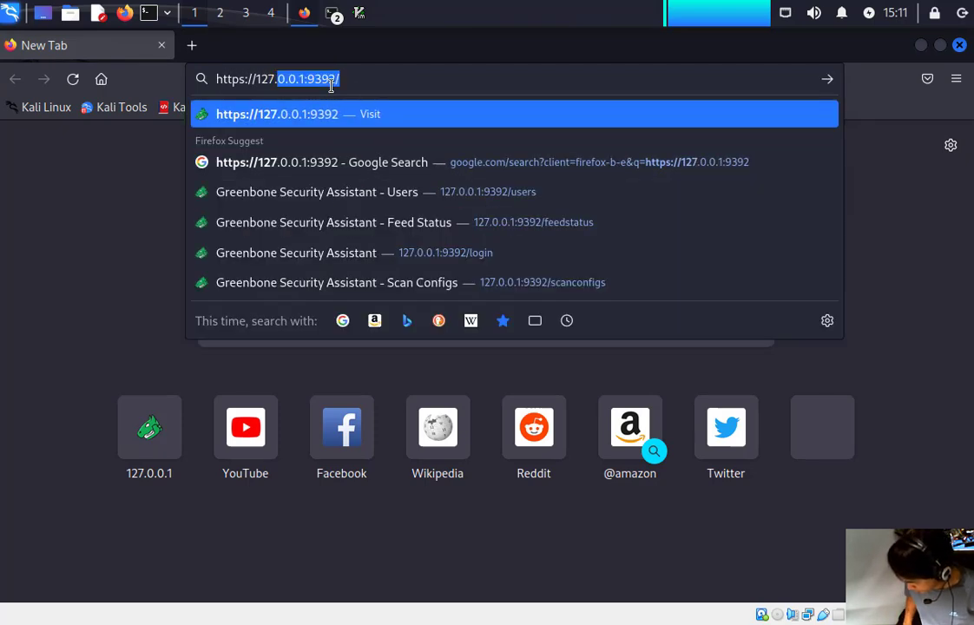
pyautogui.write('9392')
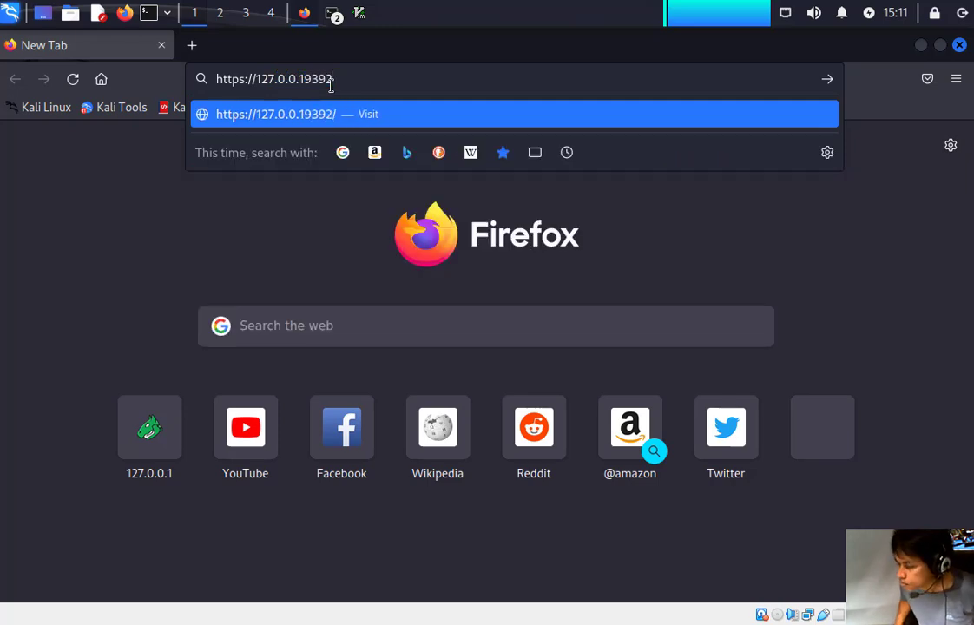
pyautogui.press('Return')
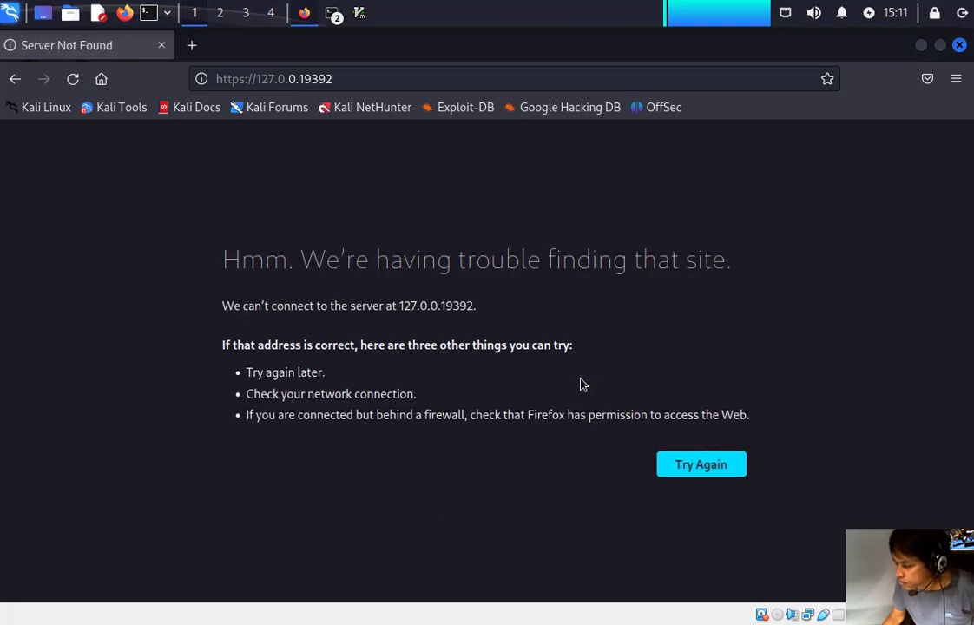
pyautogui.doubleClick(385, 79)
pyautogui.click(384, 79)
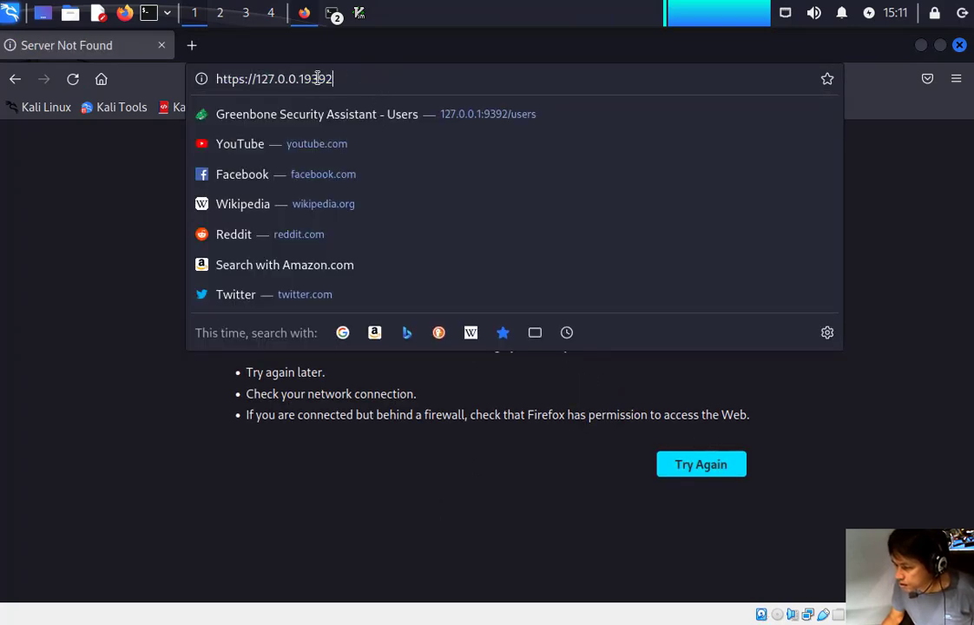
pyautogui.moveTo(332, 79); pyautogui.dragTo(256, 80)
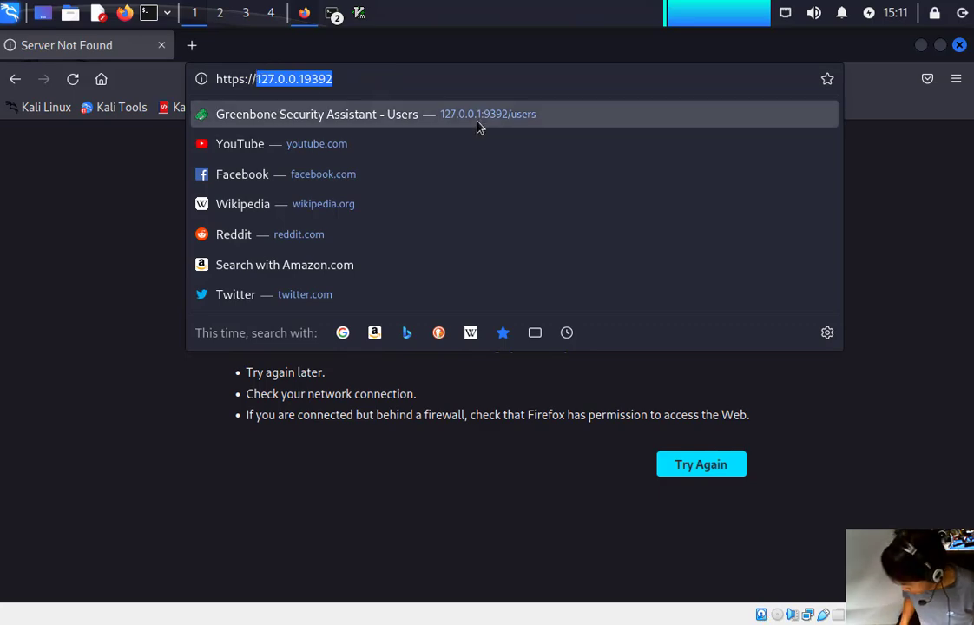
pyautogui.write('127.0.0.1')
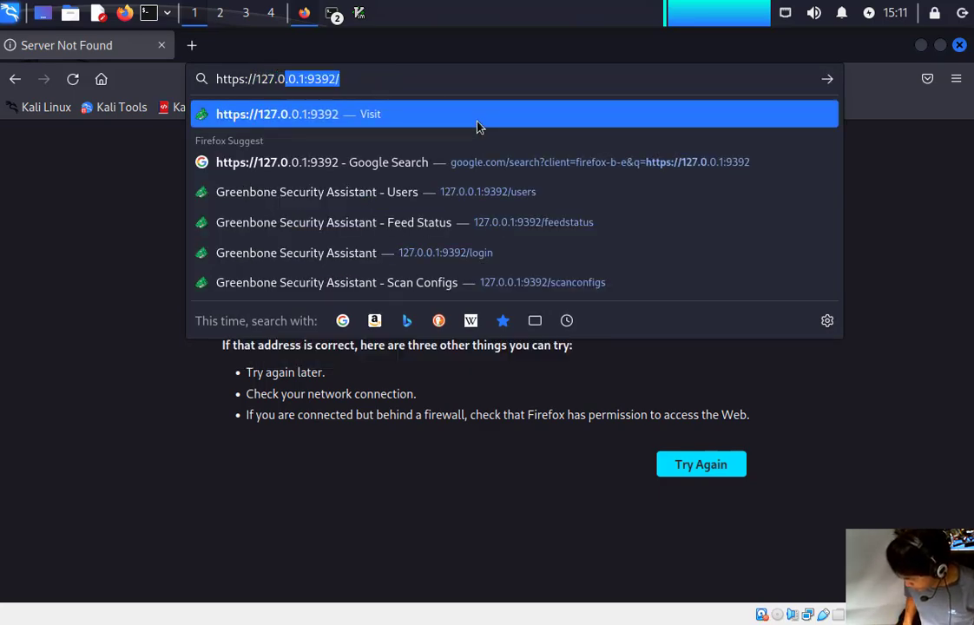
pyautogui.write(':9392')
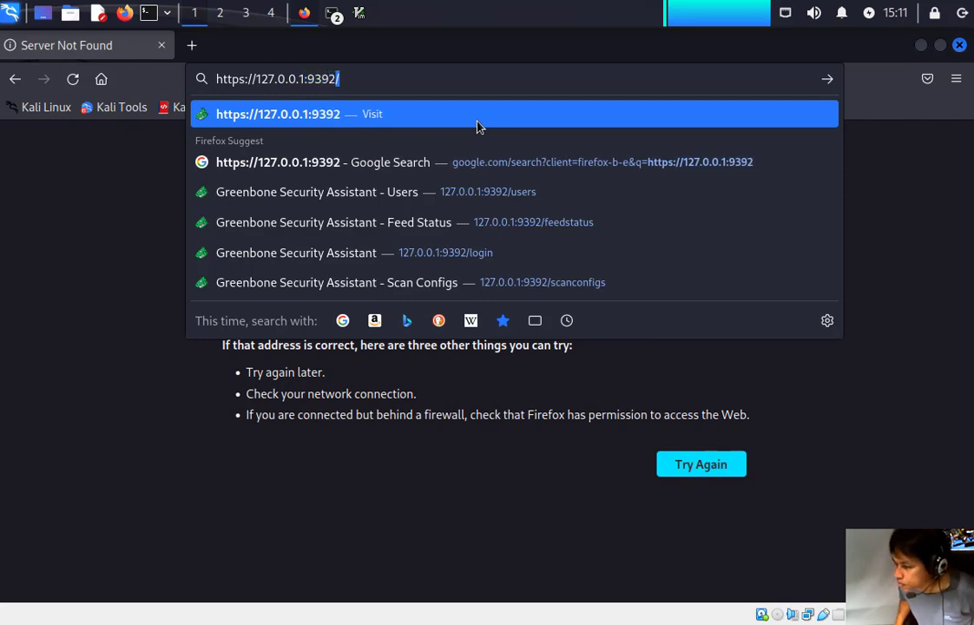
pyautogui.press('Return')
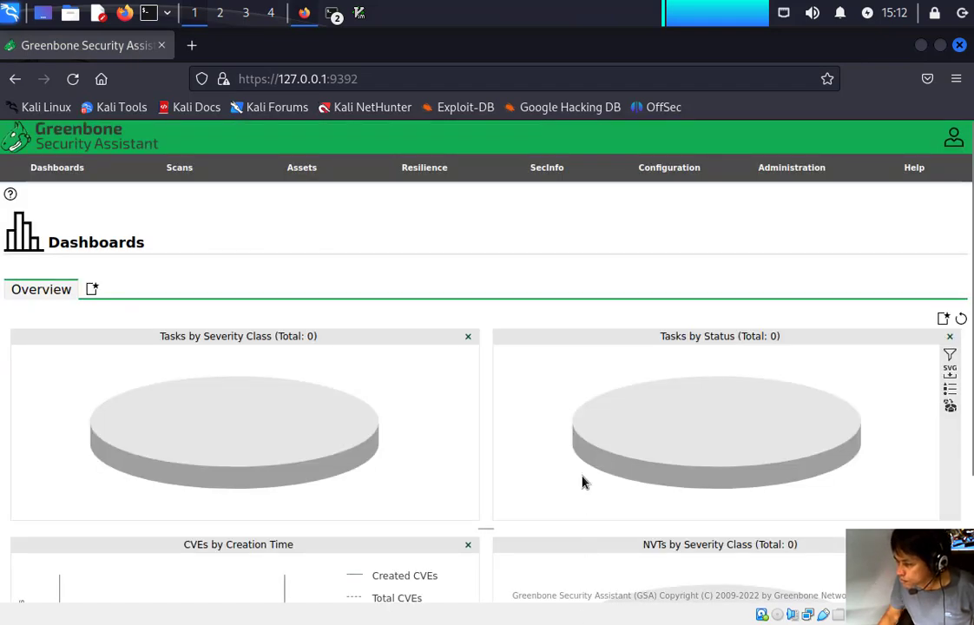
pyautogui.moveTo(803, 171)
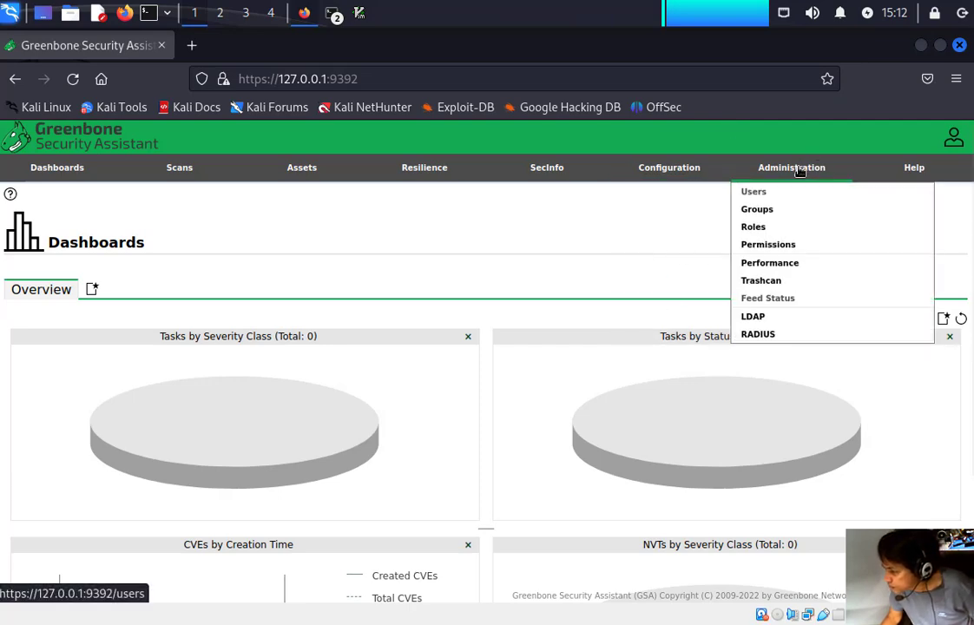
pyautogui.click(776, 301)
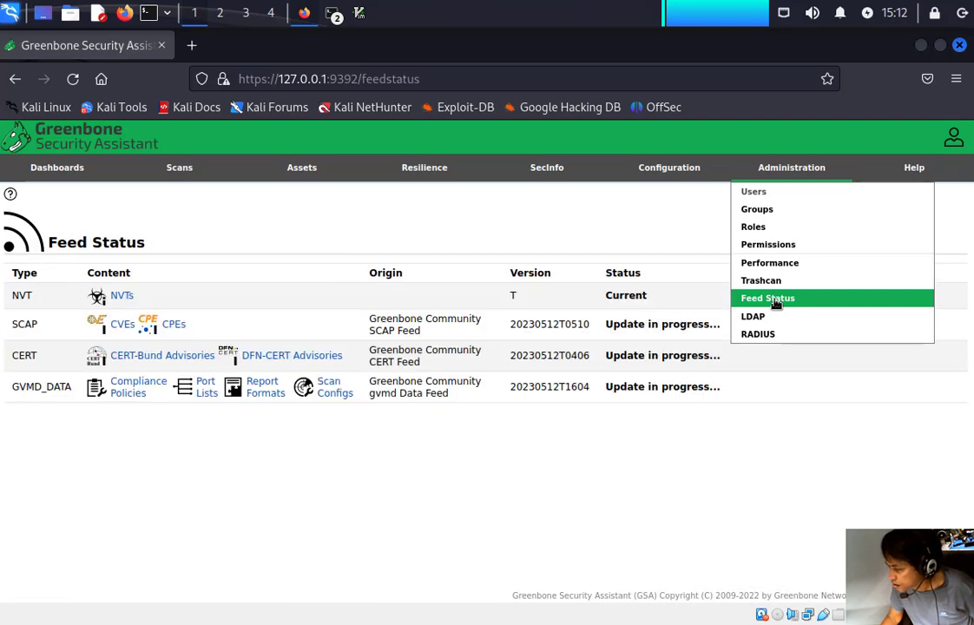
# Step: View the list of scan configs, then return to the feed status page
pyautogui.moveTo(663, 170)
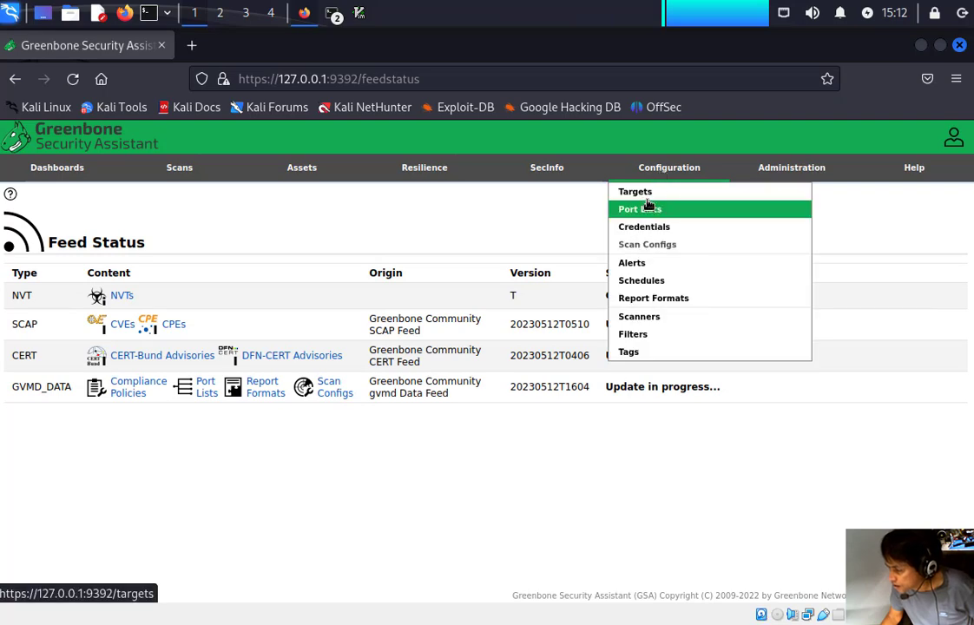
pyautogui.click(652, 247)
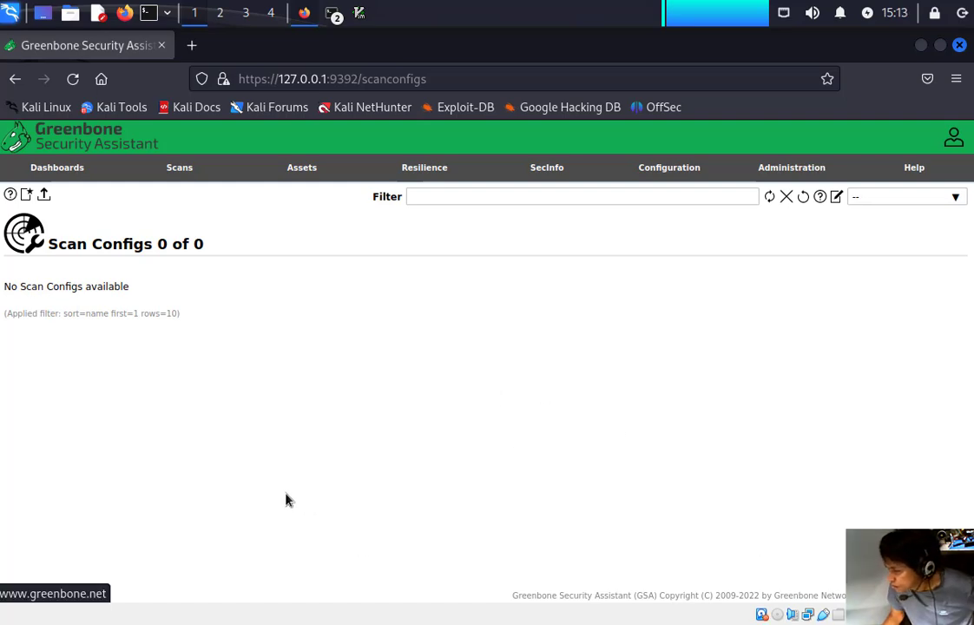
pyautogui.moveTo(783, 178)
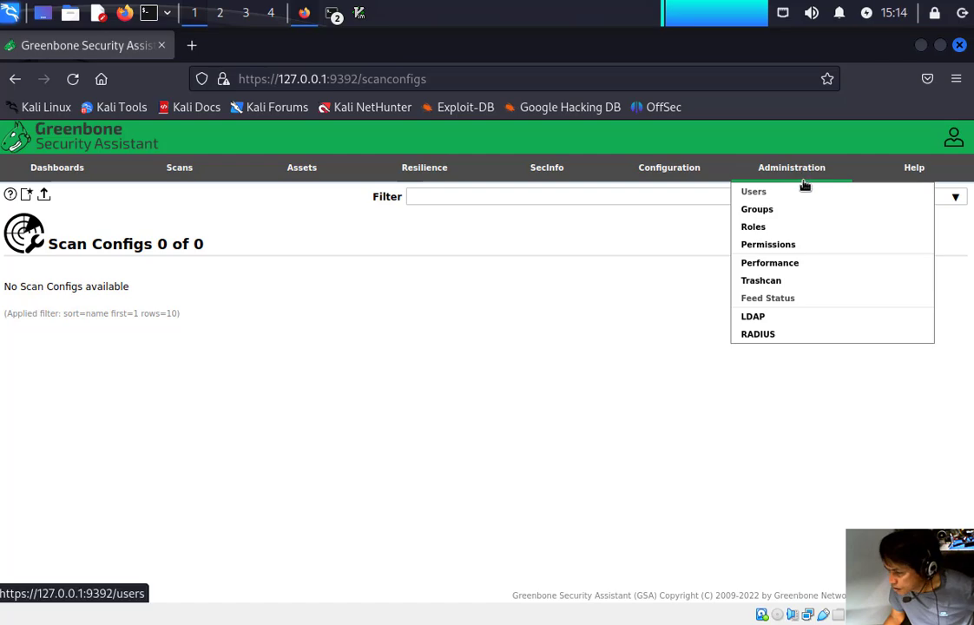
pyautogui.click(780, 300)
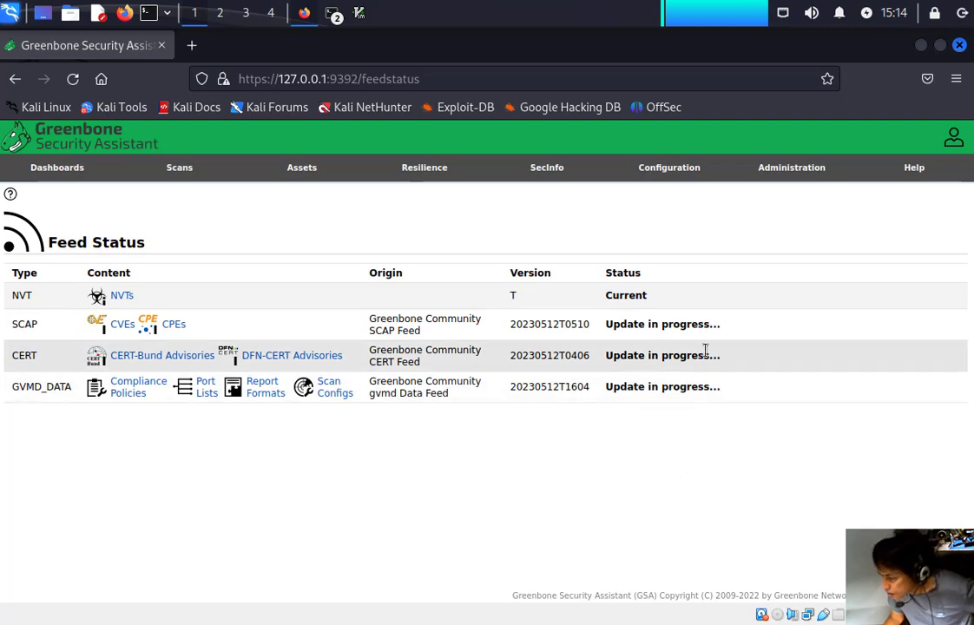
pyautogui.click(657, 408)
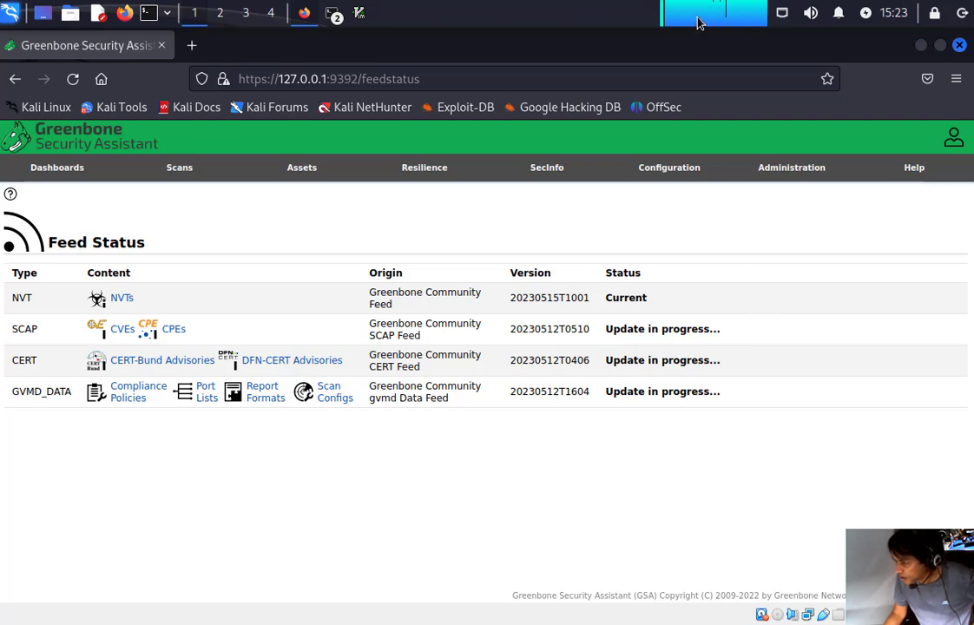
# Step: Check the CPU usage and running processes in Task Manager, then close it
pyautogui.moveTo(703, 26)
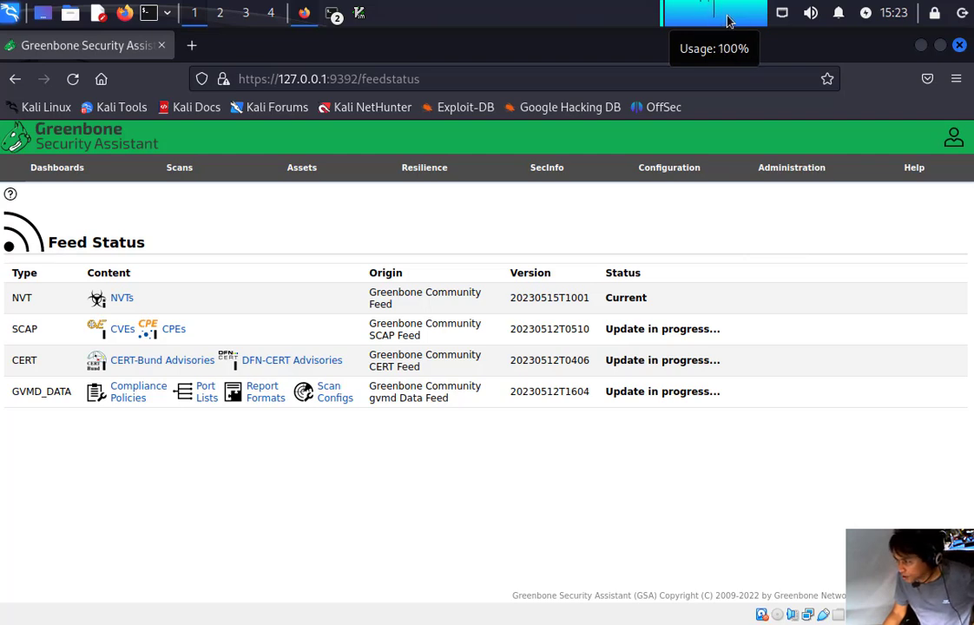
pyautogui.click(712, 21)
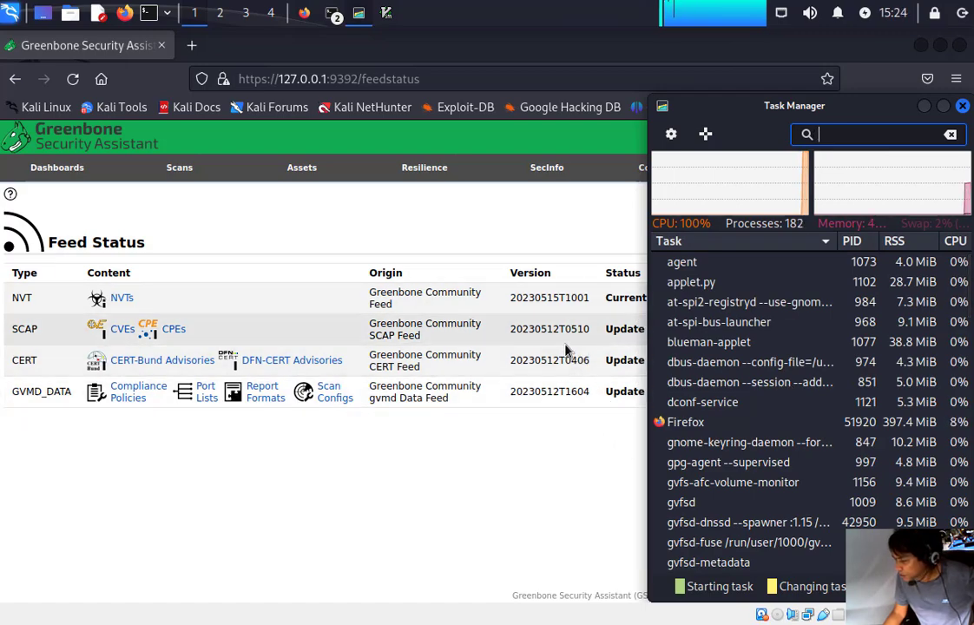
pyautogui.click(962, 106)
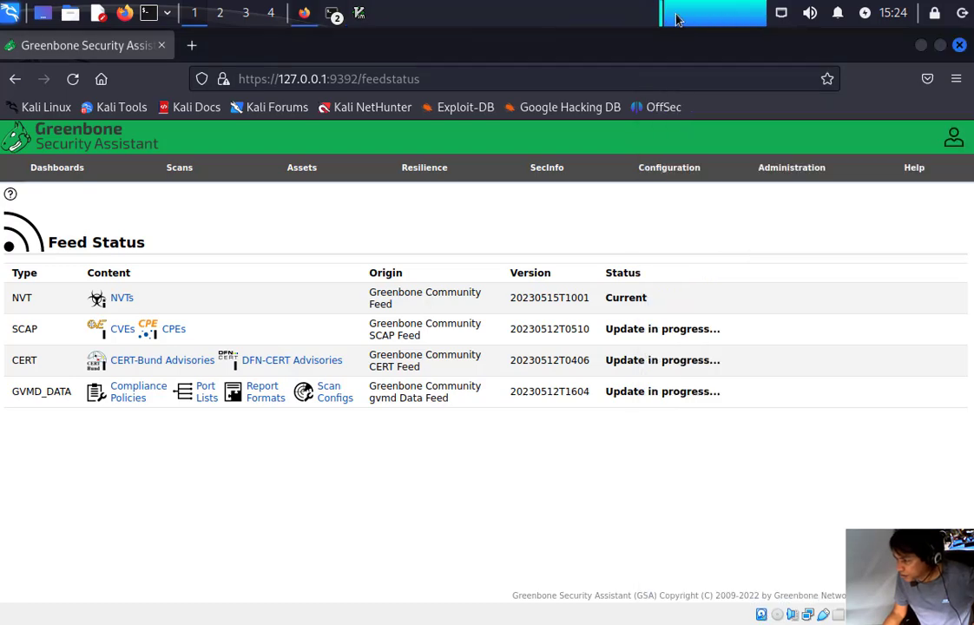
# Step: Reload the feed status page and open the list of scanners
pyautogui.moveTo(444, 165)
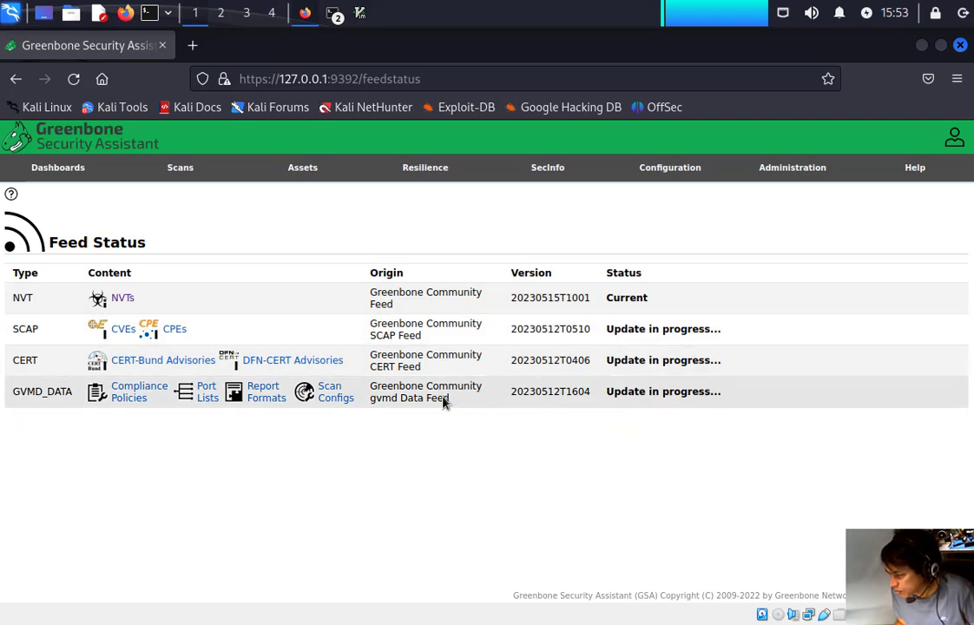
pyautogui.click(74, 80)
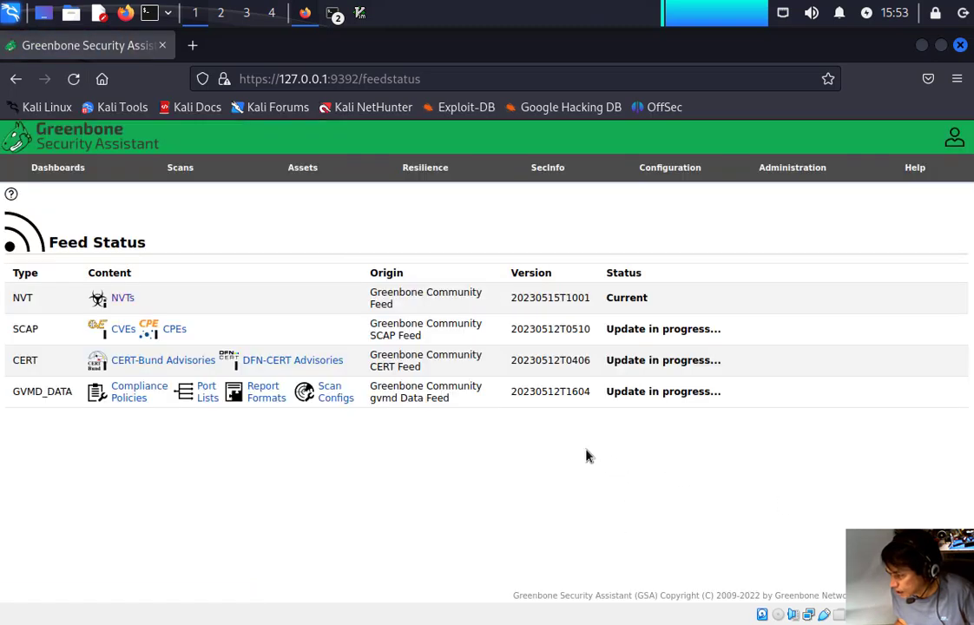
pyautogui.moveTo(640, 167)
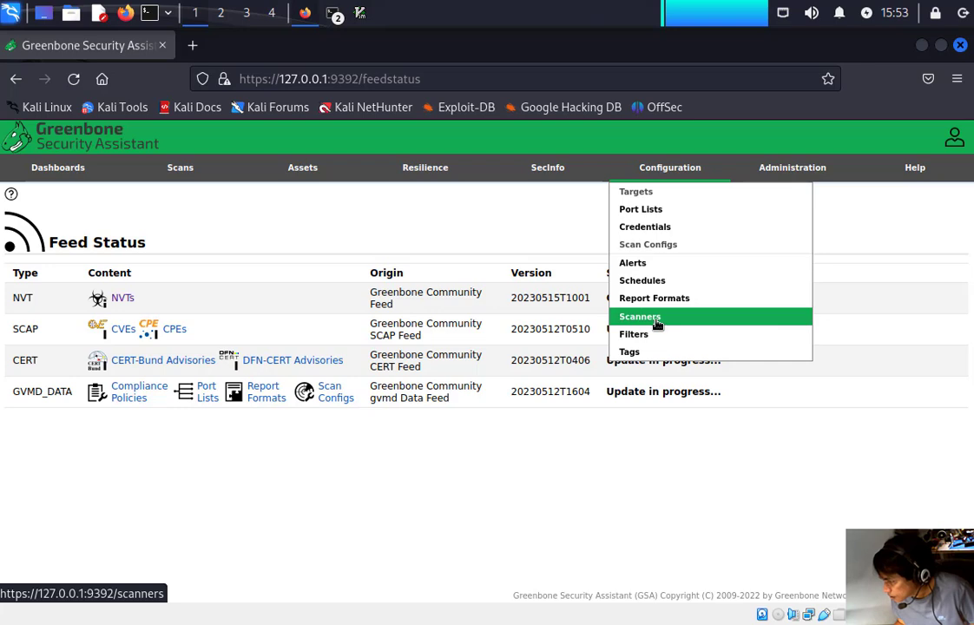
pyautogui.click(657, 323)
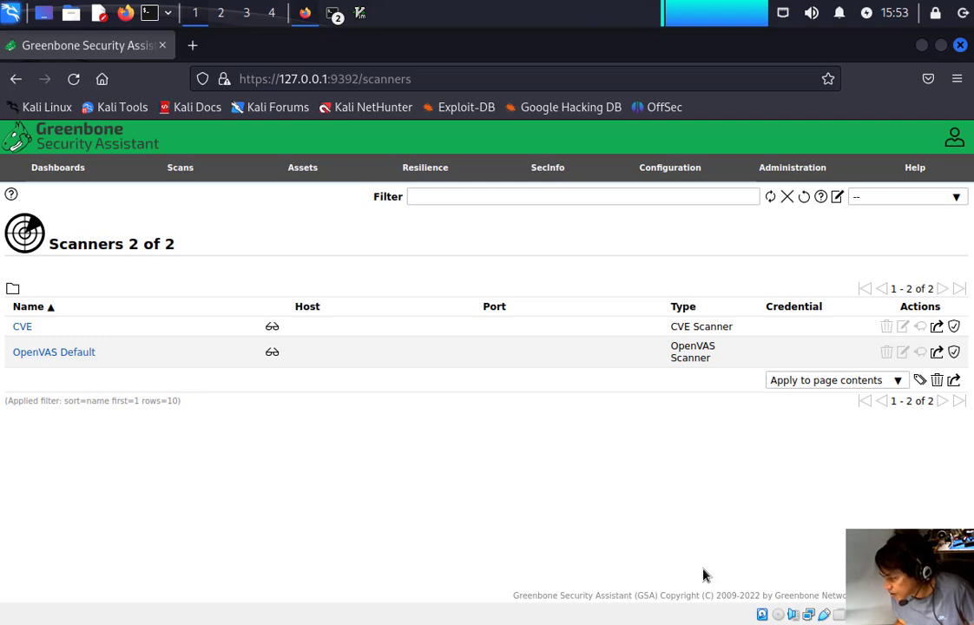
# Step: Check the feed status page again, then open the list of scan configs
pyautogui.moveTo(773, 173)
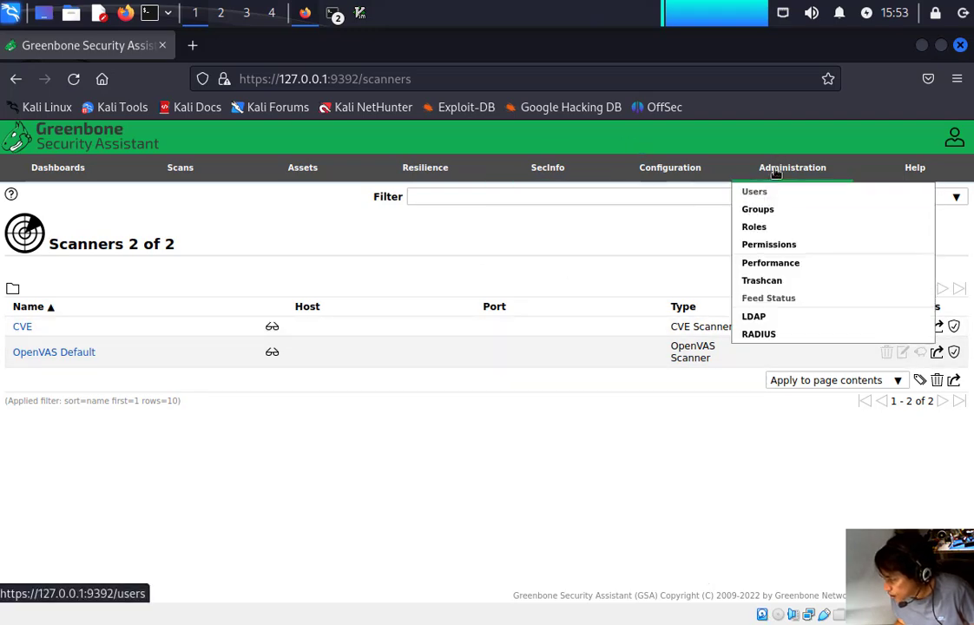
pyautogui.click(767, 300)
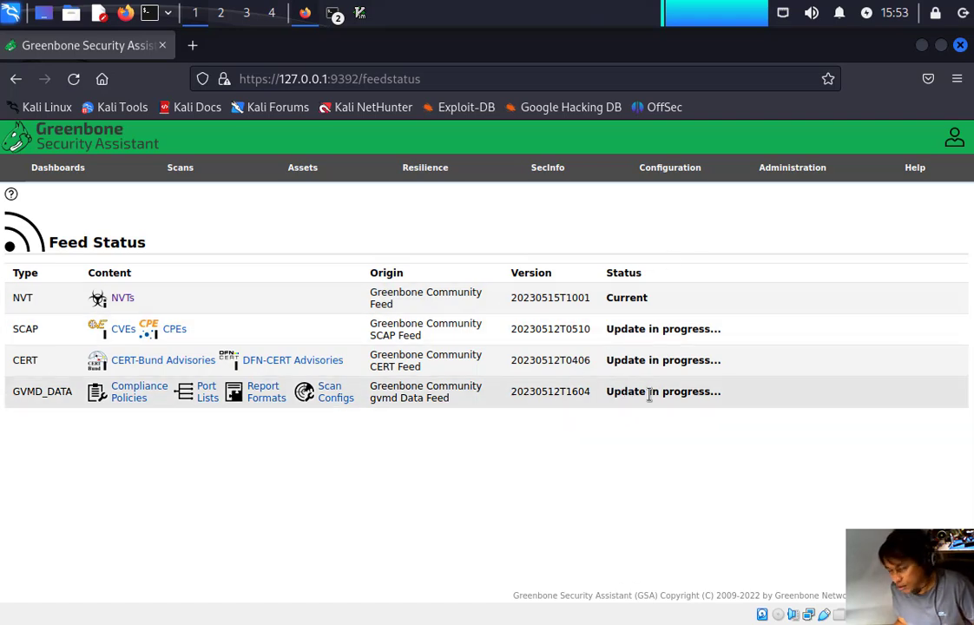
pyautogui.moveTo(663, 177)
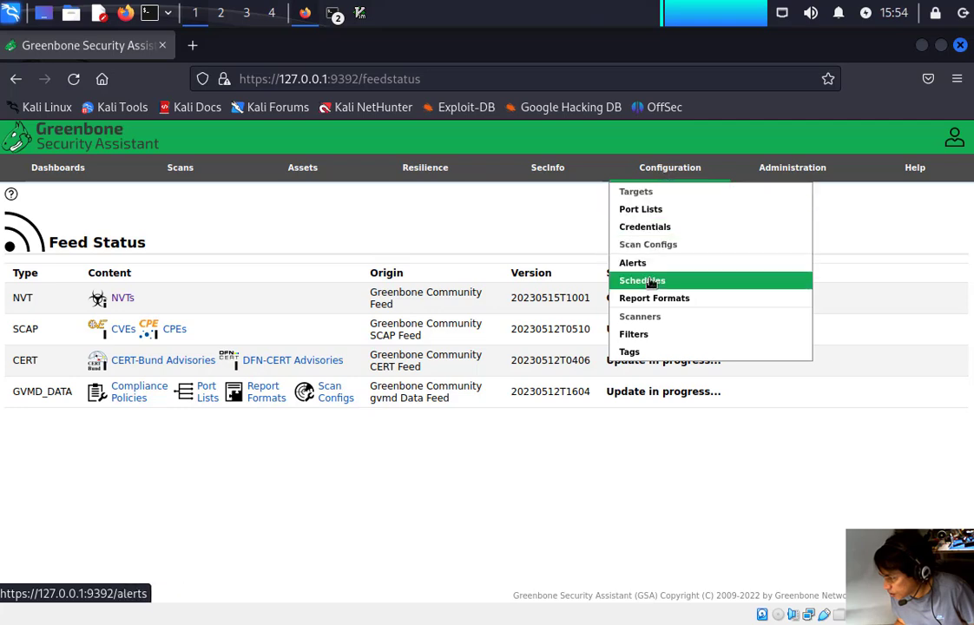
pyautogui.click(657, 244)
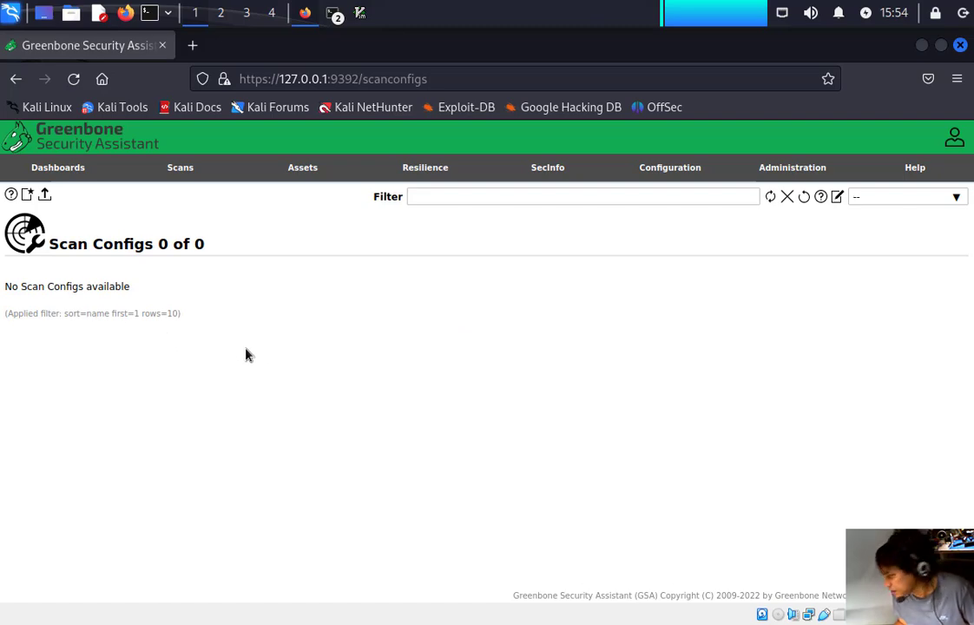
pyautogui.click(659, 193)
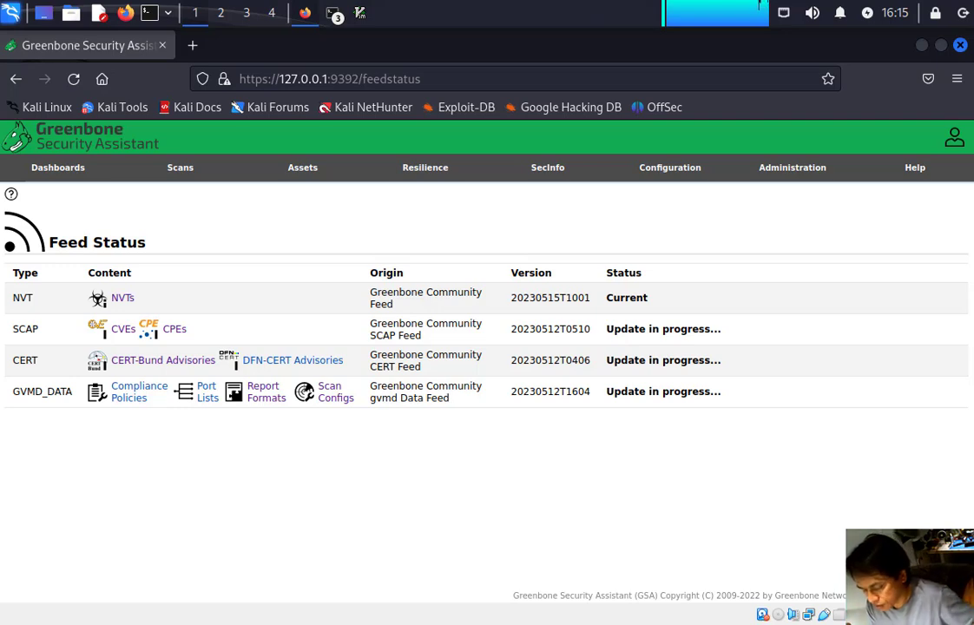
pyautogui.rightClick(568, 624)
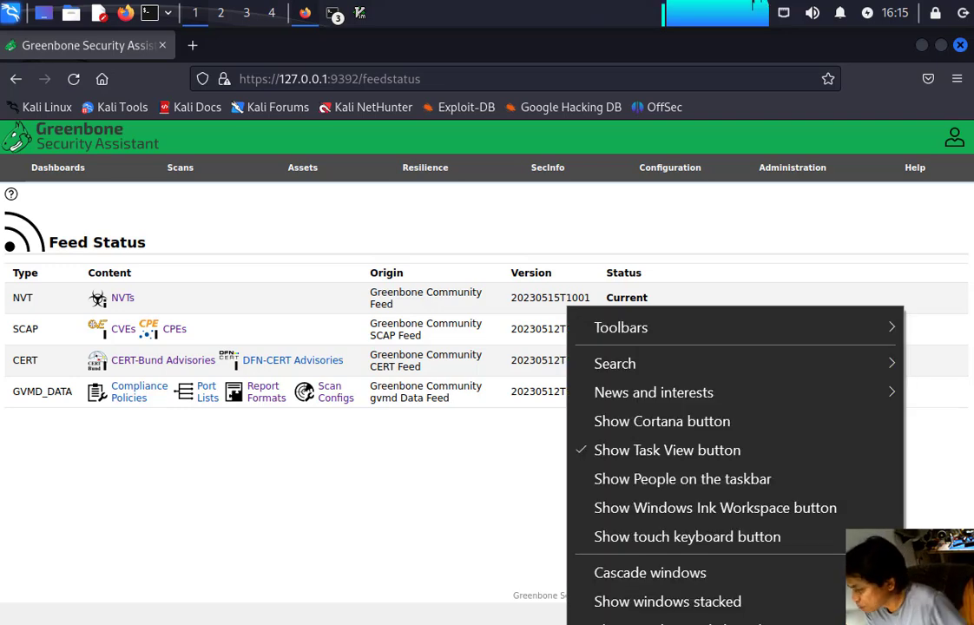
pyautogui.click(508, 553)
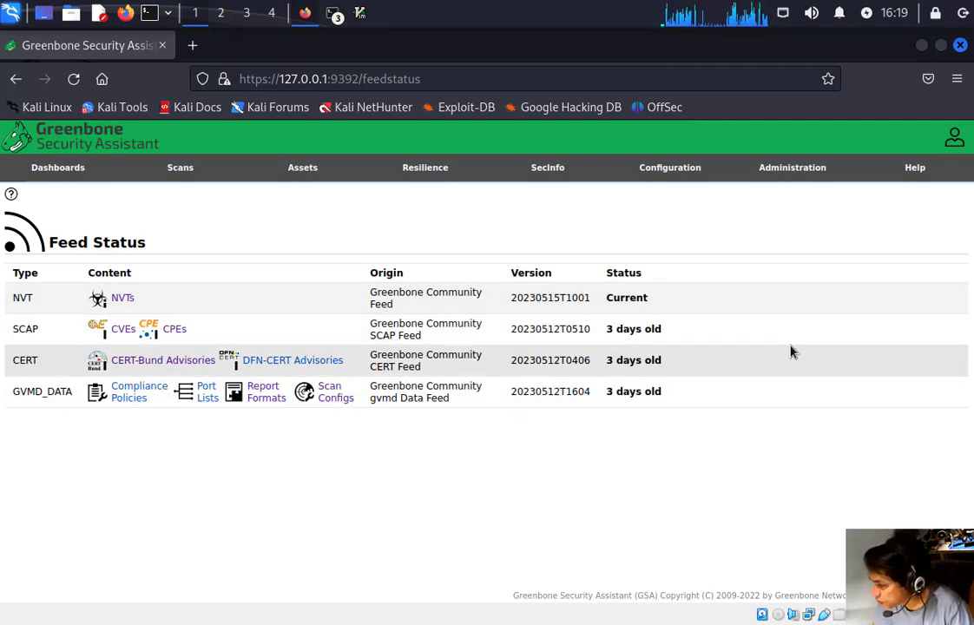
# Step: Review the available scan configs, then open the dashboards overview
pyautogui.moveTo(665, 179)
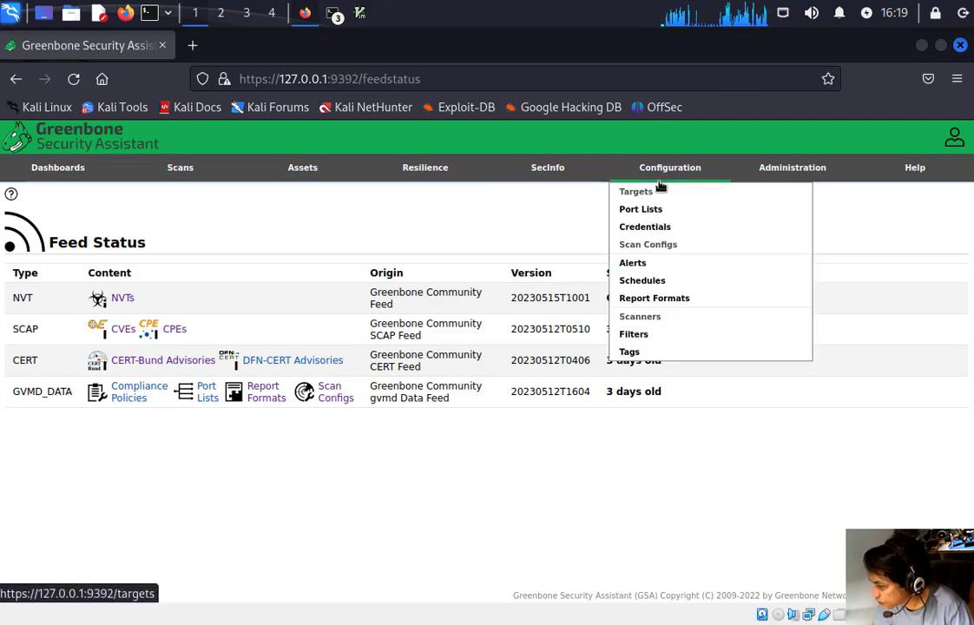
pyautogui.click(666, 249)
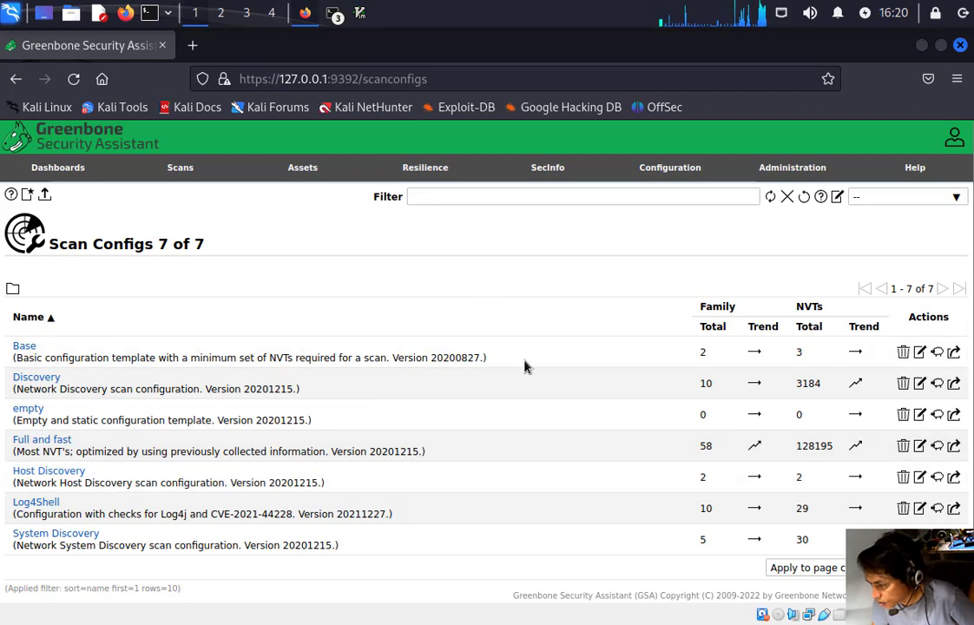
pyautogui.click(58, 168)
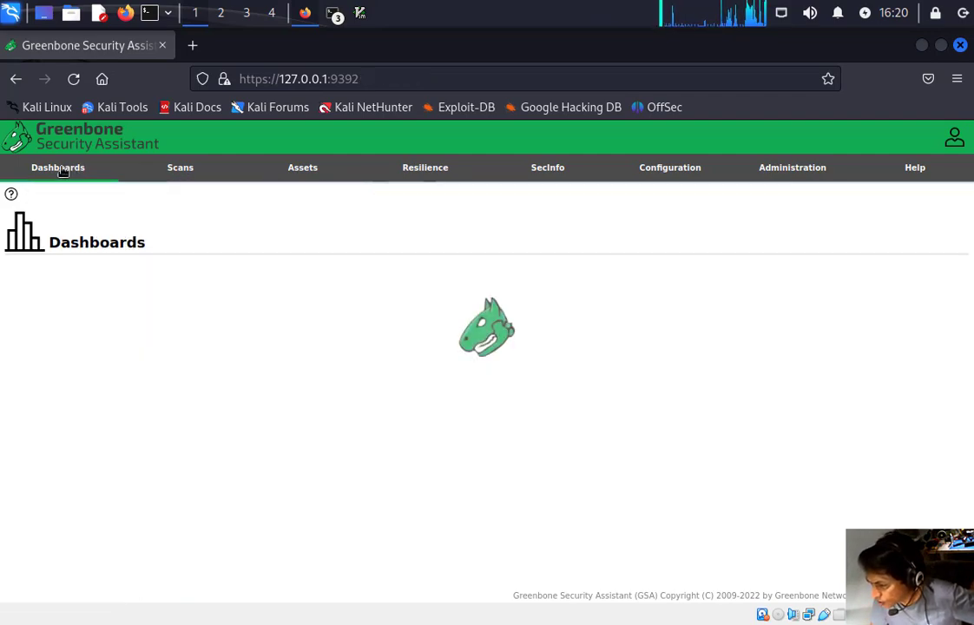
# Step: Open the scan tasks page
pyautogui.moveTo(172, 172)
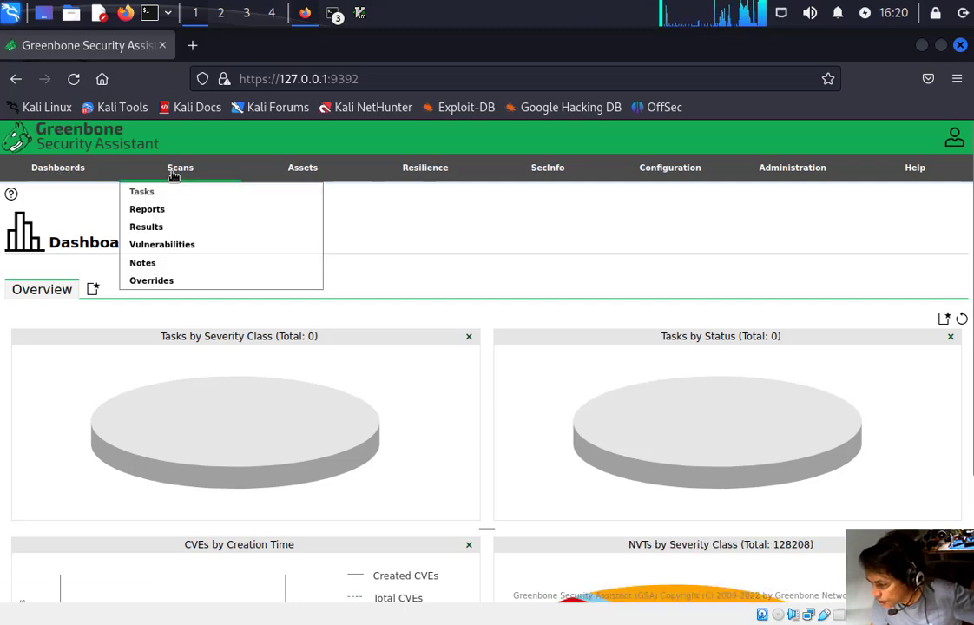
pyautogui.click(177, 174)
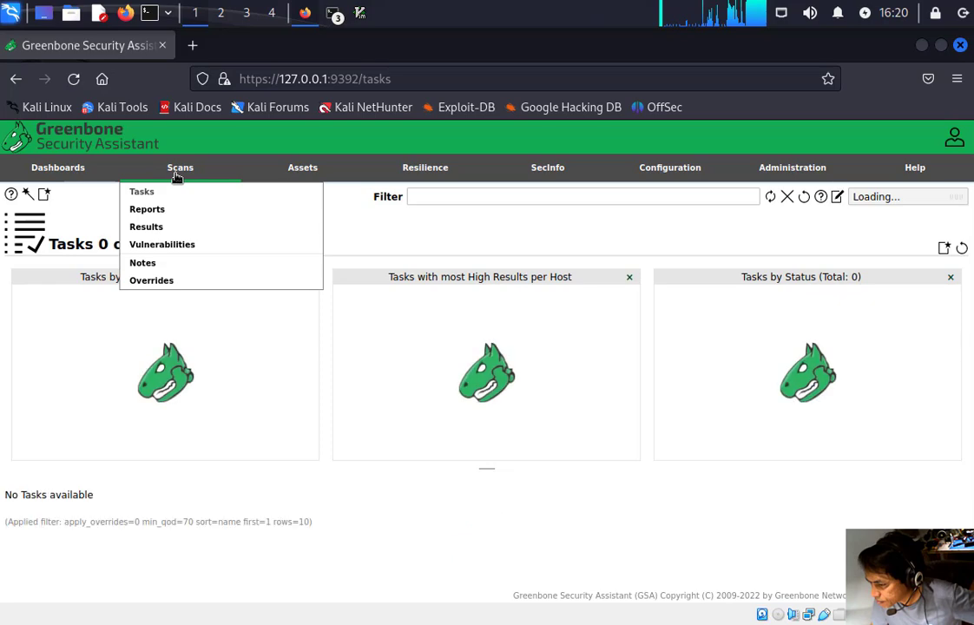
pyautogui.moveTo(161, 172)
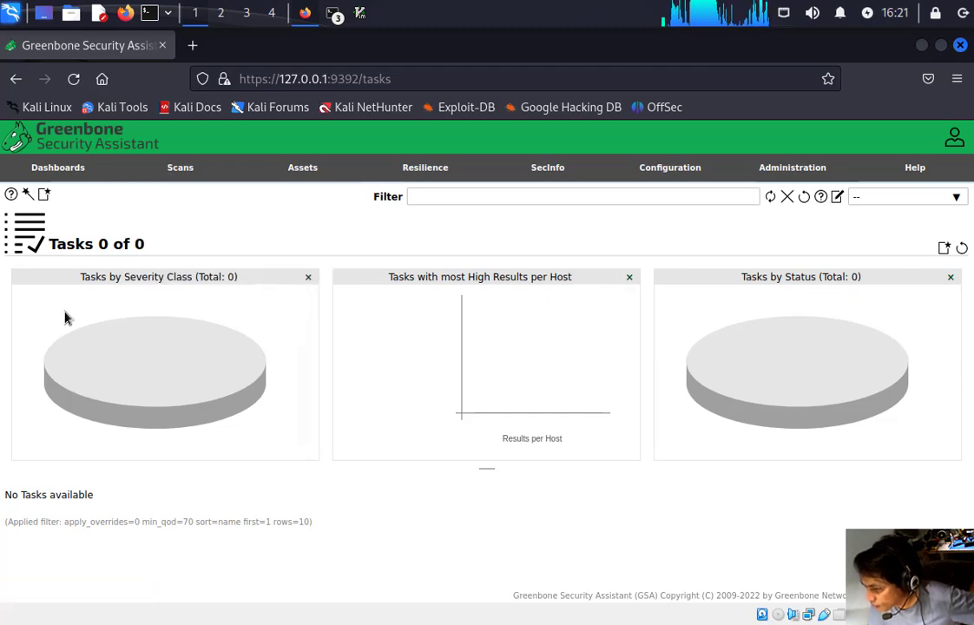
# Step: Start a new scan task and name it Latiffesa
pyautogui.moveTo(41, 197)
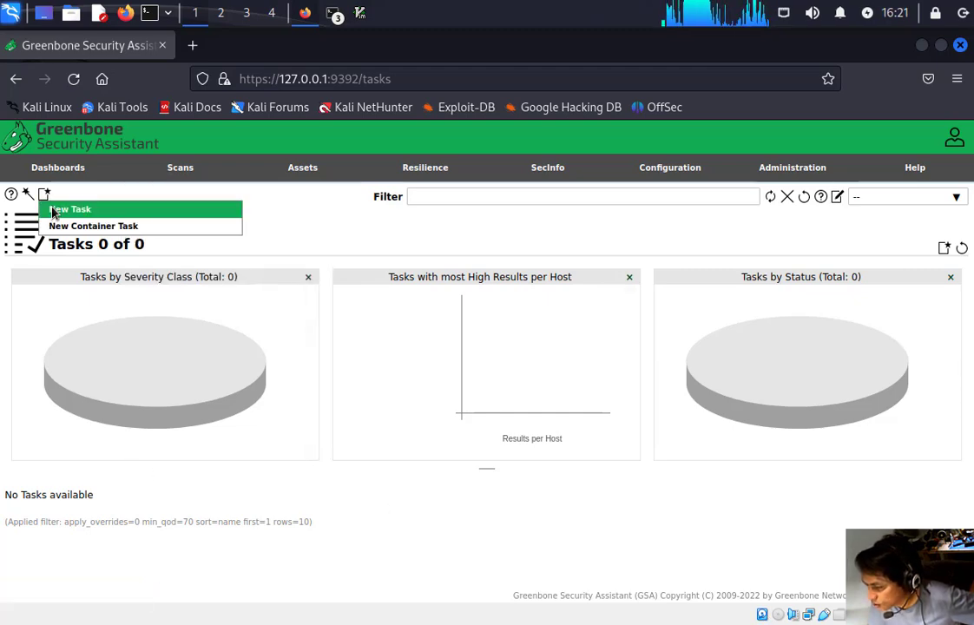
pyautogui.click(69, 209)
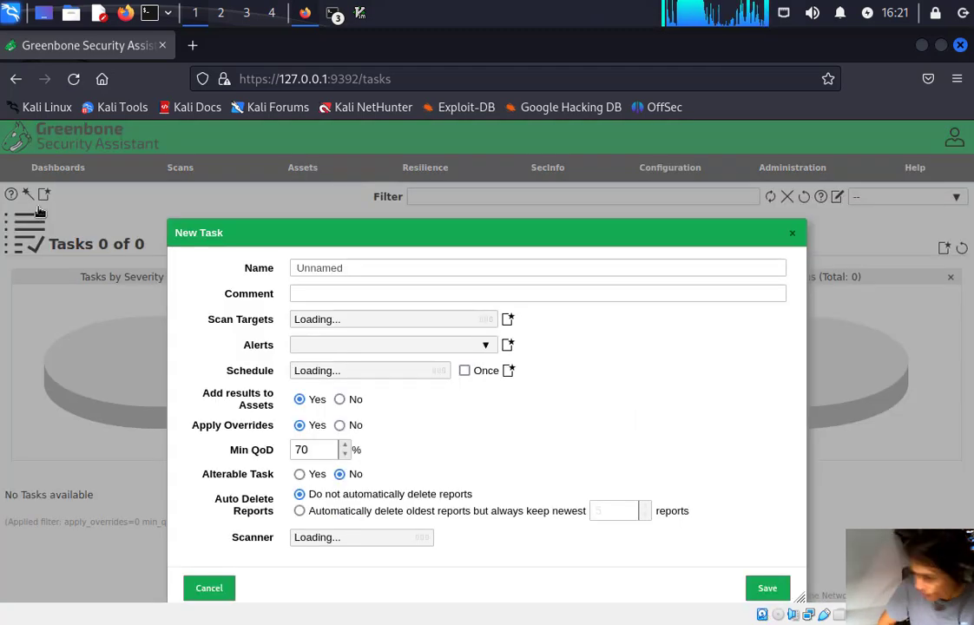
pyautogui.click(357, 268)
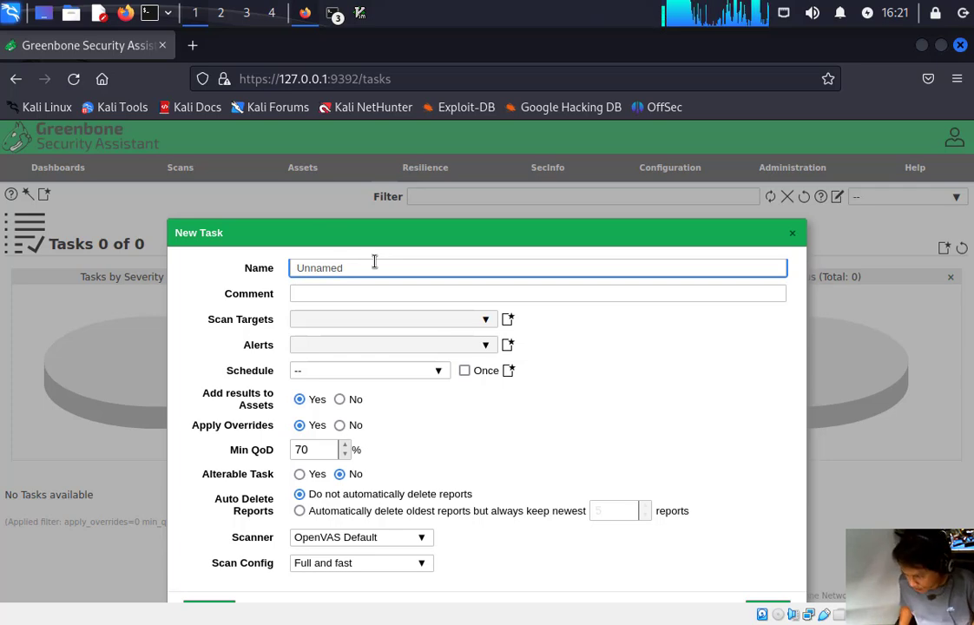
pyautogui.press('BackSpace')
pyautogui.press('BackSpace')
pyautogui.press('BackSpace')
pyautogui.press('BackSpace')
pyautogui.press('BackSpace')
pyautogui.press('BackSpace')
pyautogui.write('Latiffesa')
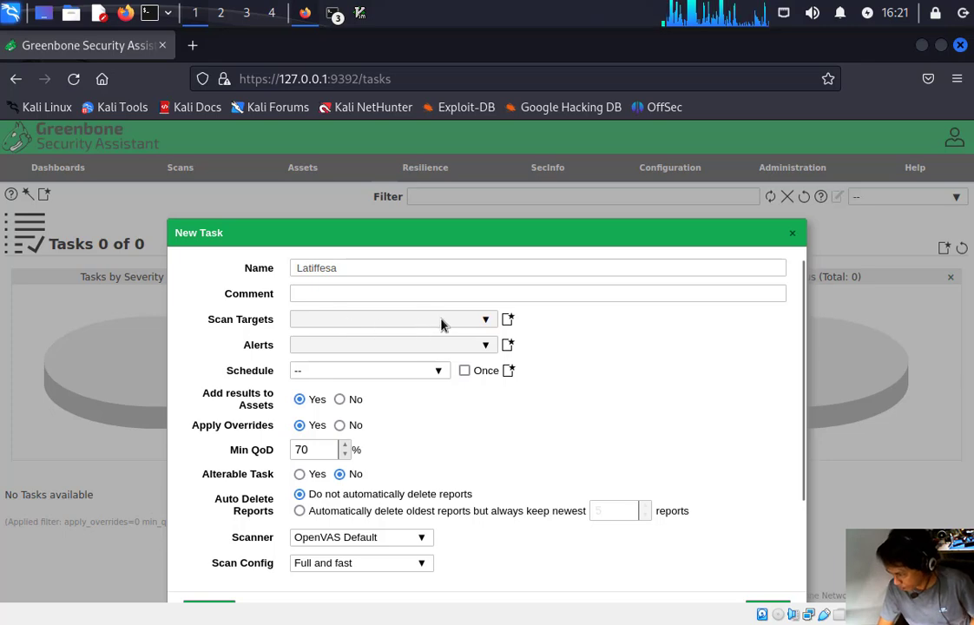
# Step: Create a scan target with the manually entered host 192.168.2.84 and save the new task with that target
pyautogui.click(509, 321)
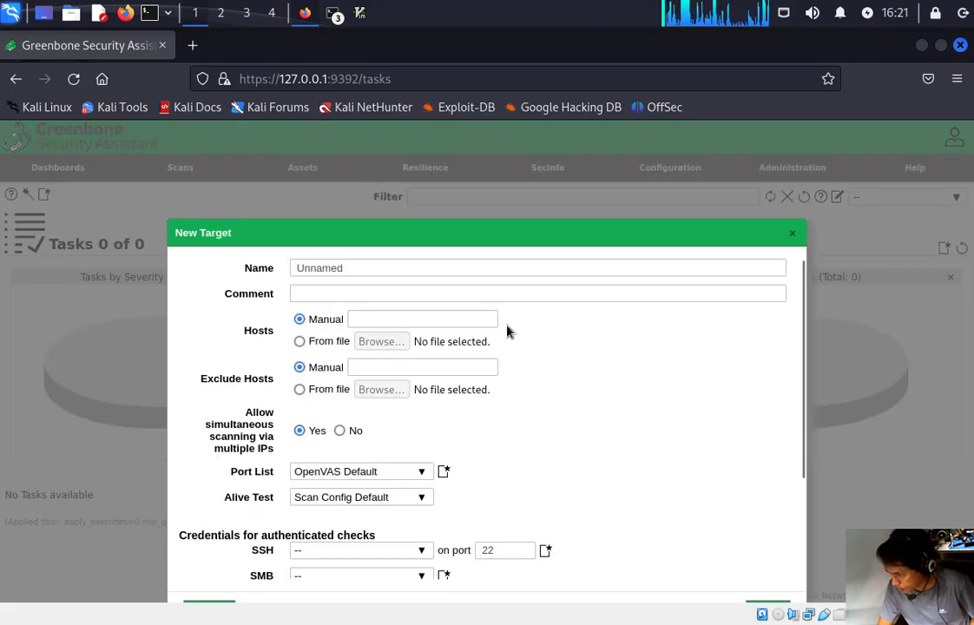
pyautogui.click(389, 320)
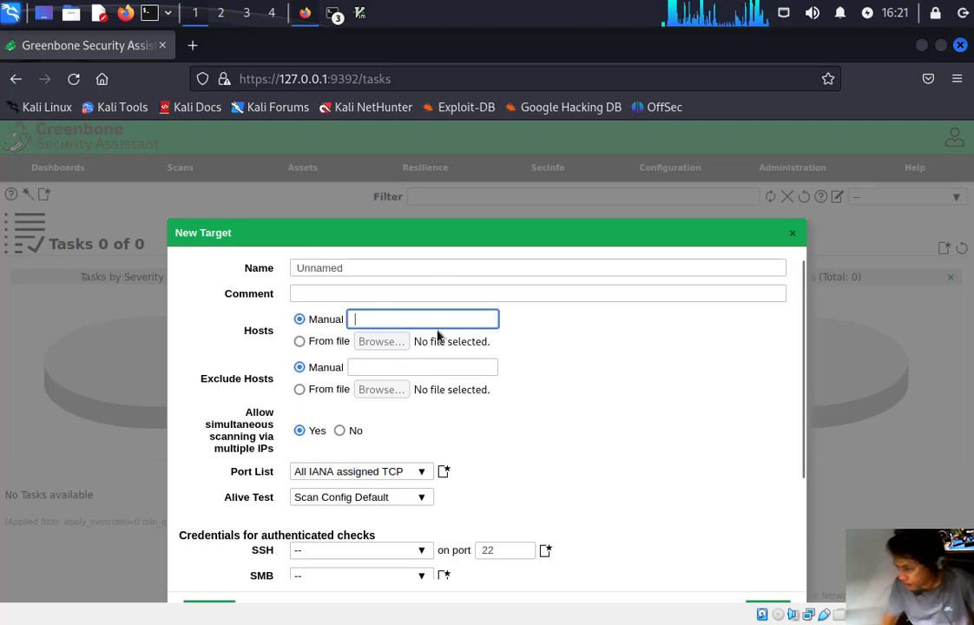
pyautogui.write('192')
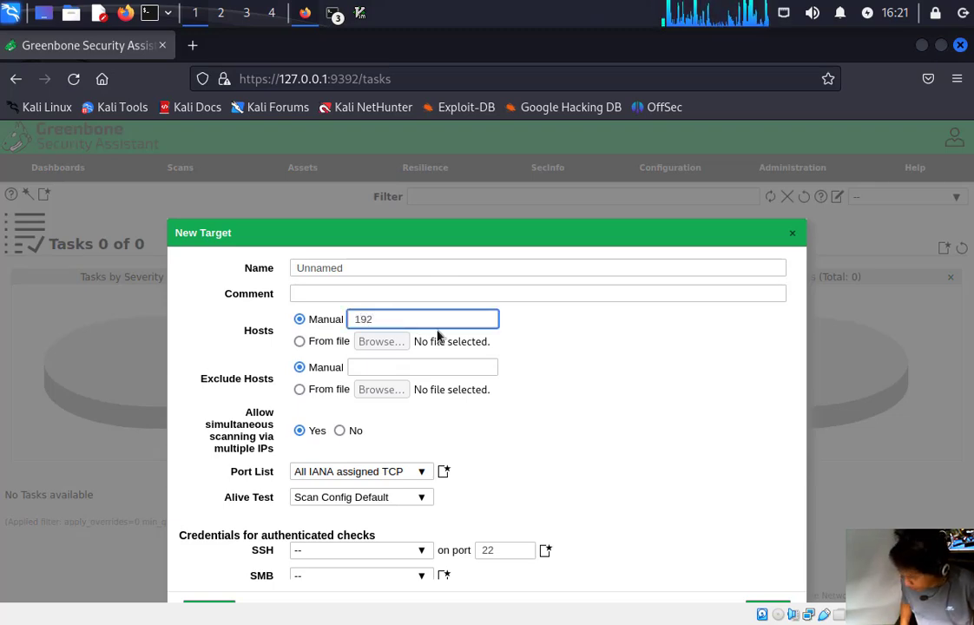
pyautogui.write('.168.2.84')
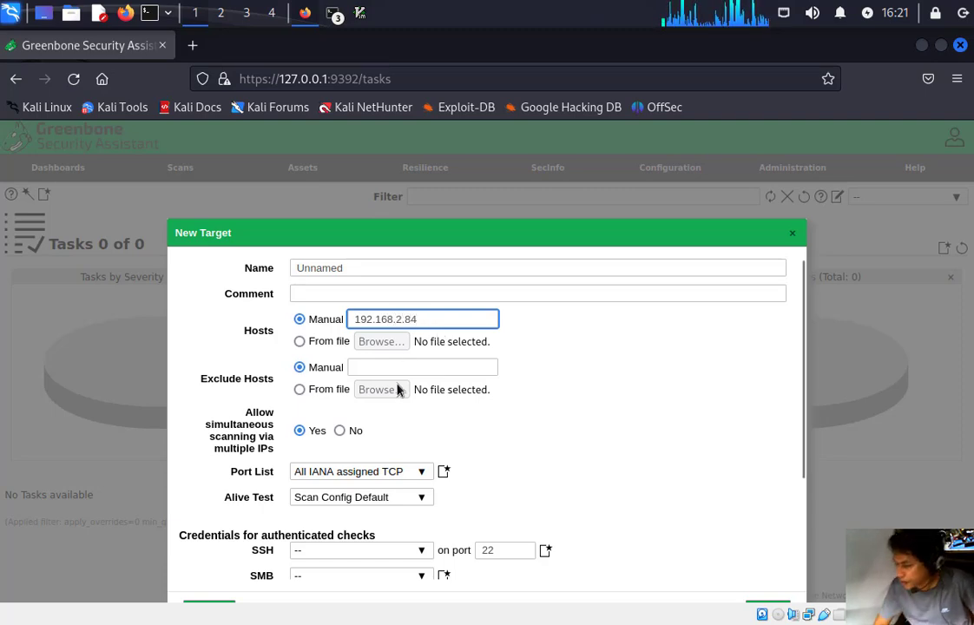
pyautogui.click(586, 380)
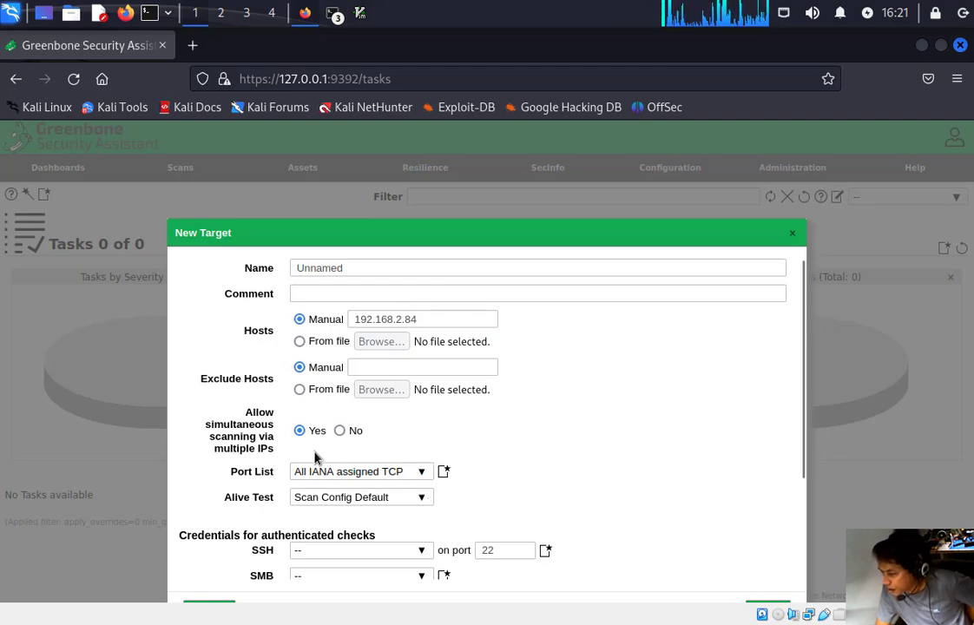
pyautogui.moveTo(472, 250); pyautogui.dragTo(424, 149)
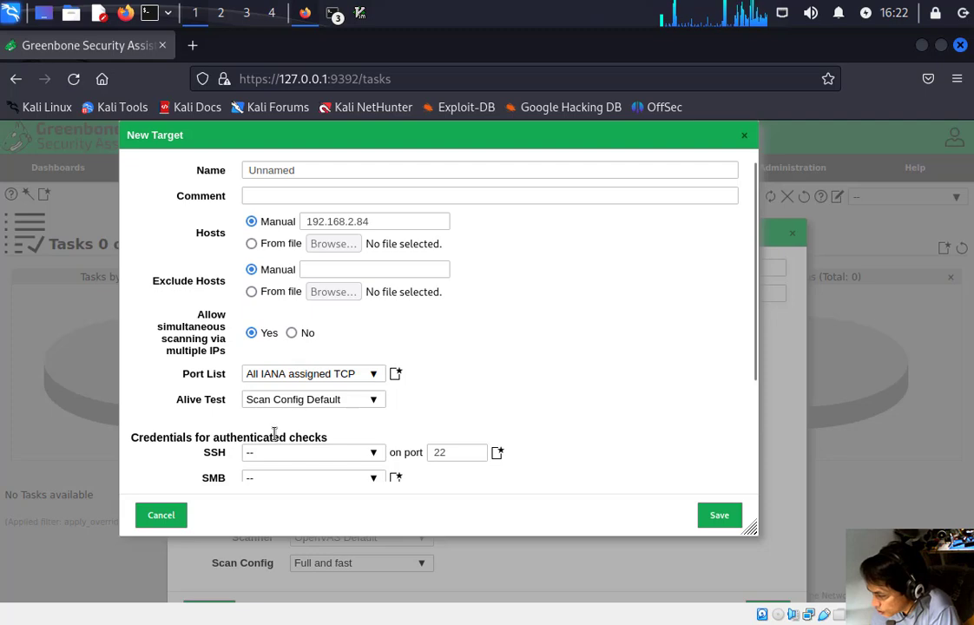
pyautogui.click(714, 519)
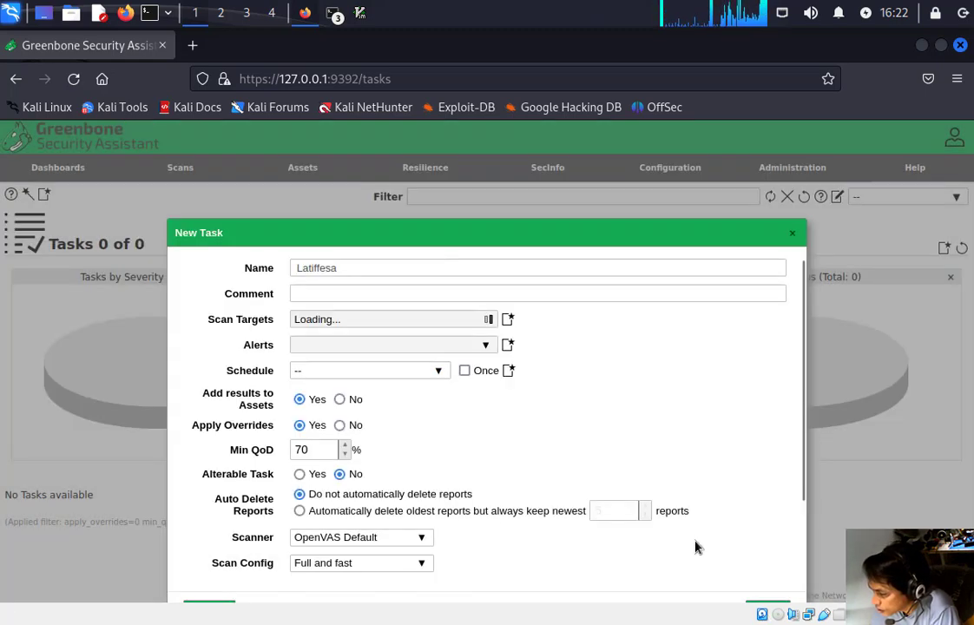
pyautogui.moveTo(468, 227); pyautogui.dragTo(453, 130)
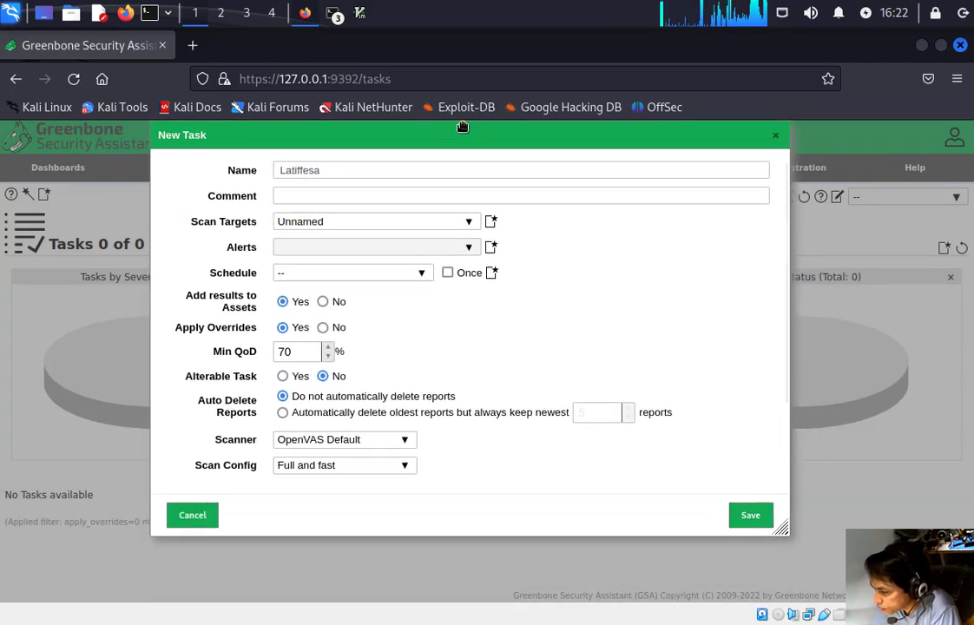
pyautogui.click(751, 523)
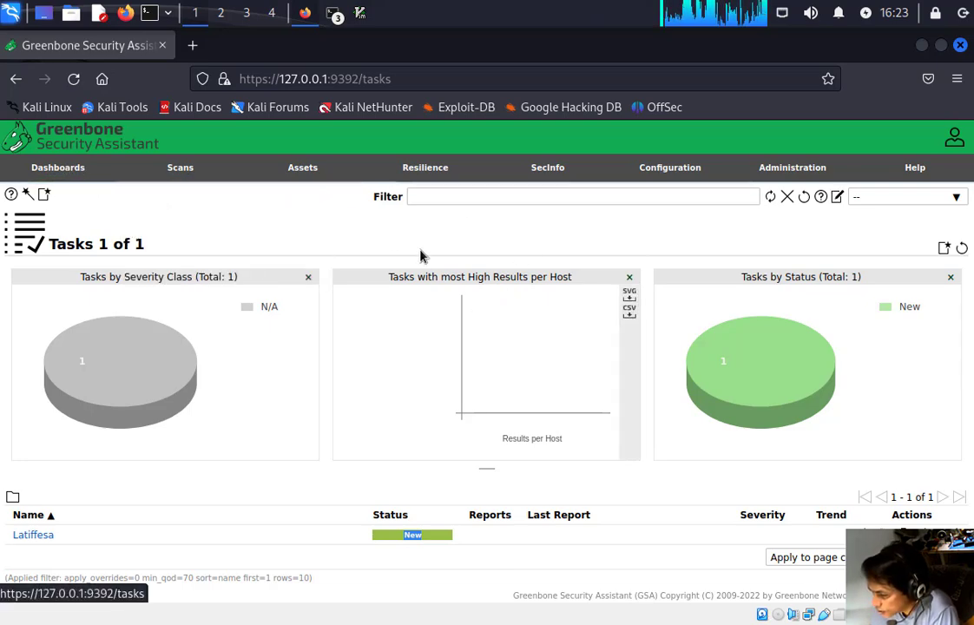
# Step: Look over the dashboards overview charts, then return to the scan tasks page
pyautogui.moveTo(169, 172)
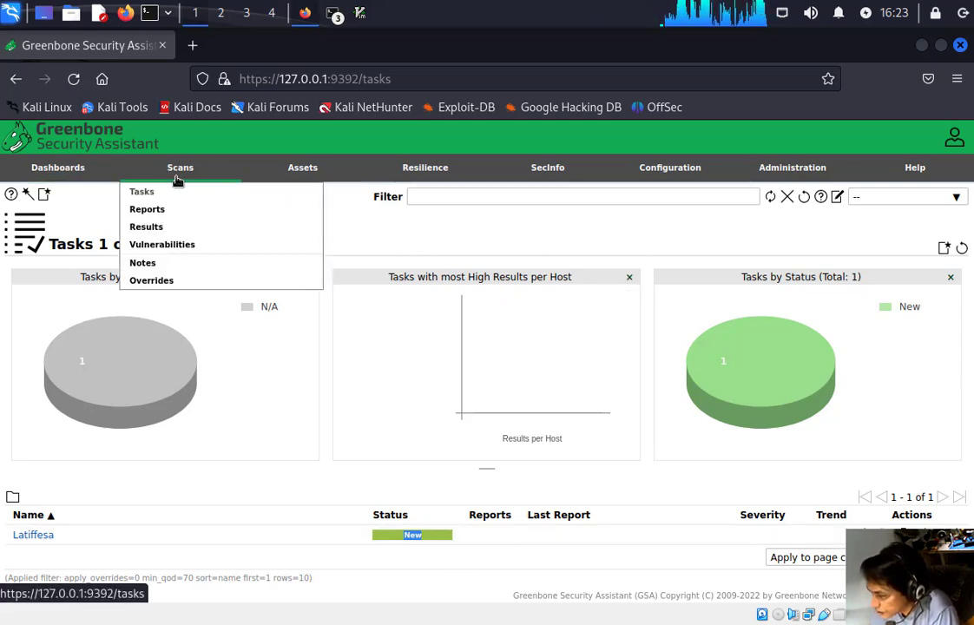
pyautogui.click(55, 178)
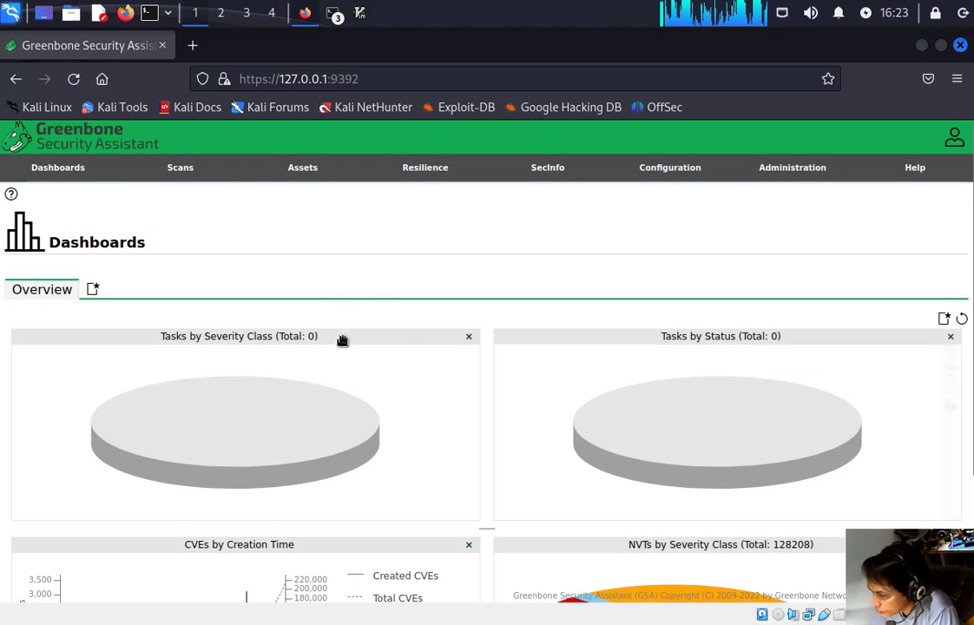
pyautogui.scroll(-3, 408, 445)
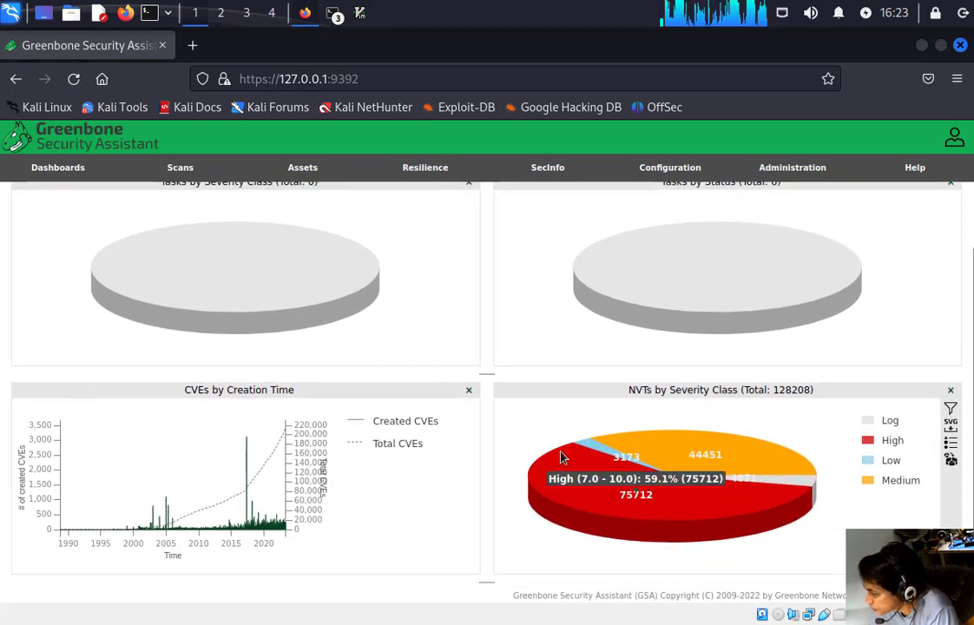
pyautogui.scroll(3, 338, 372)
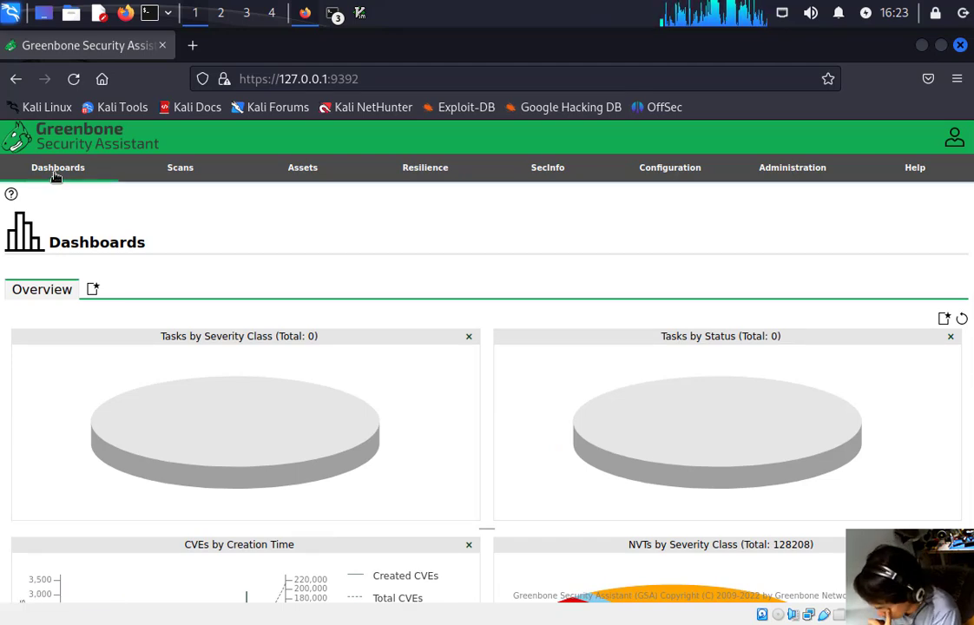
pyautogui.moveTo(191, 180)
pyautogui.click(147, 196)
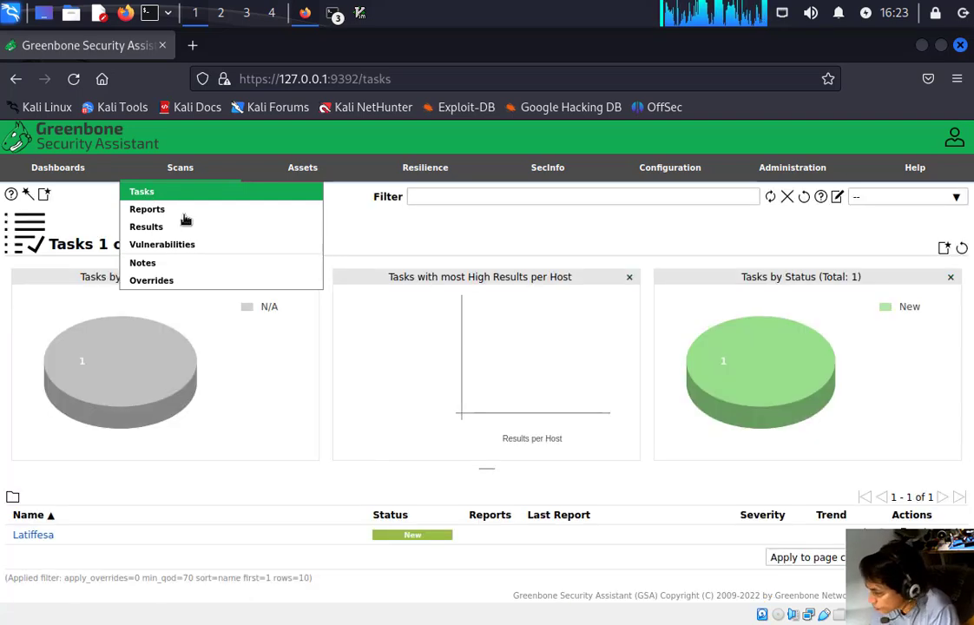
# Step: Expand and review the Latiffesa task's details, then delete the task
pyautogui.rightClick(38, 543)
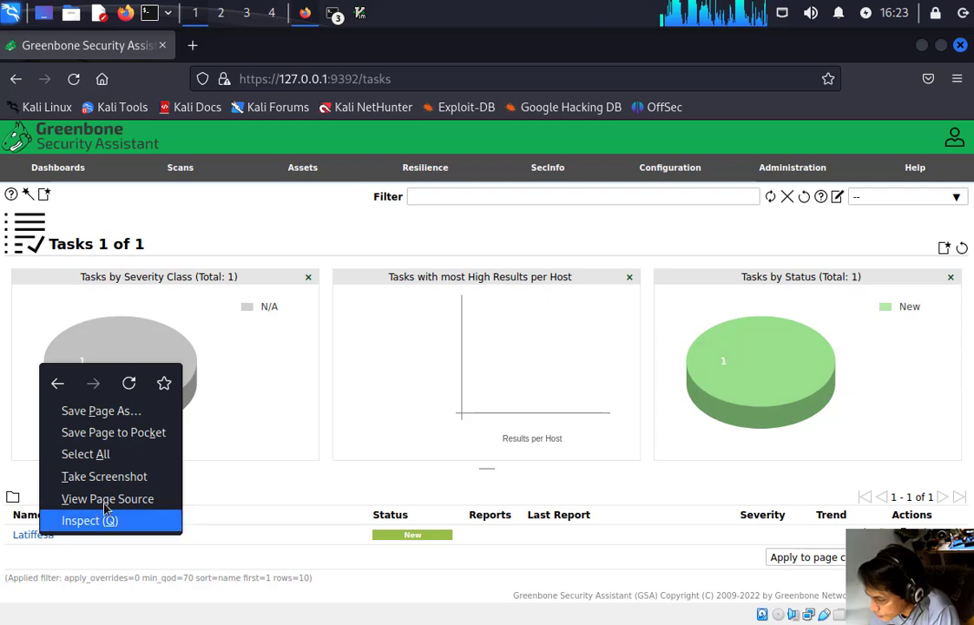
pyautogui.click(70, 545)
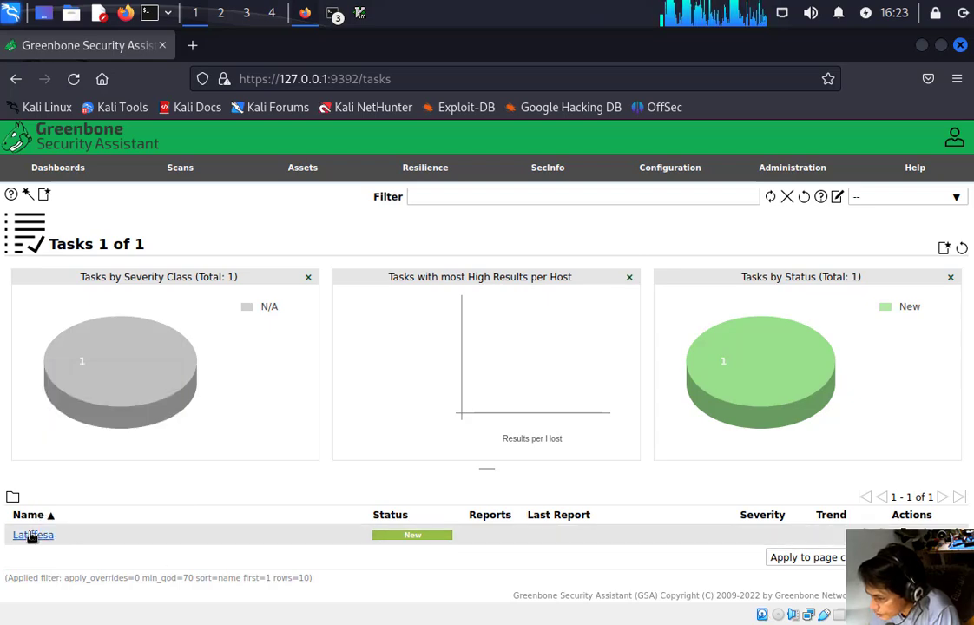
pyautogui.click(32, 538)
pyautogui.scroll(-4, 324, 560)
pyautogui.scroll(-6, 324, 559)
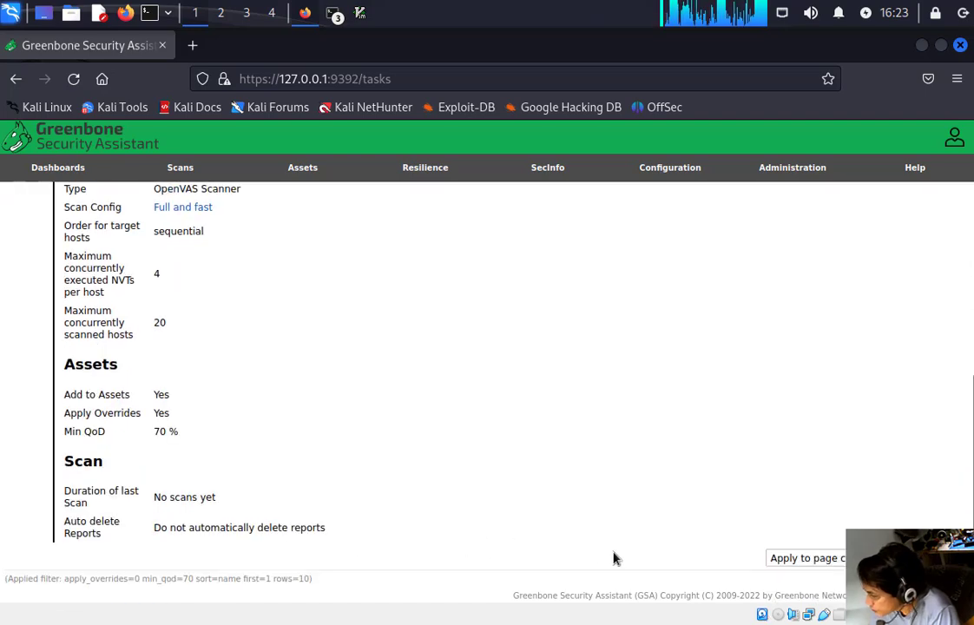
pyautogui.scroll(10, 636, 557)
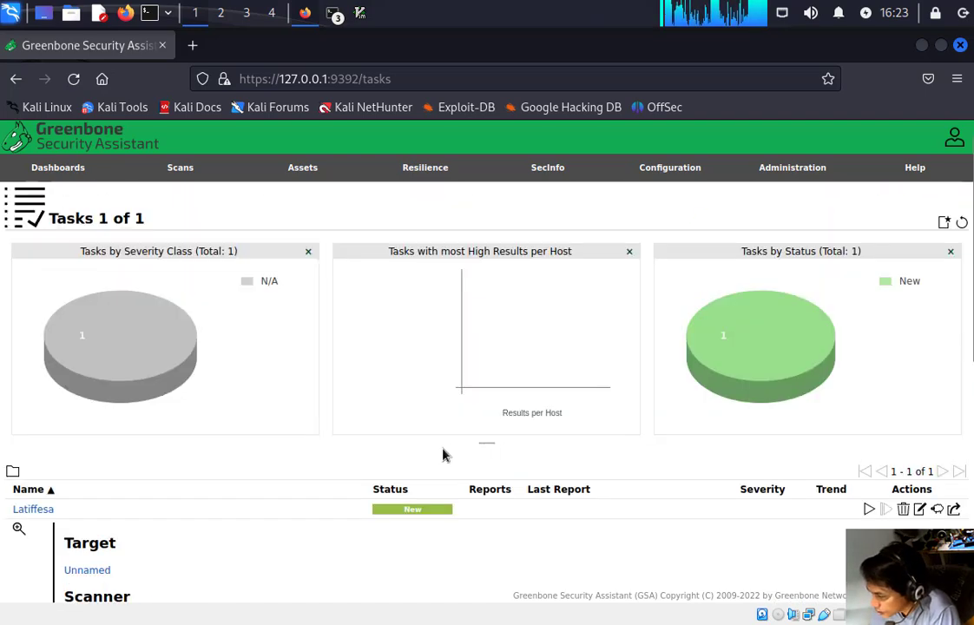
pyautogui.click(904, 510)
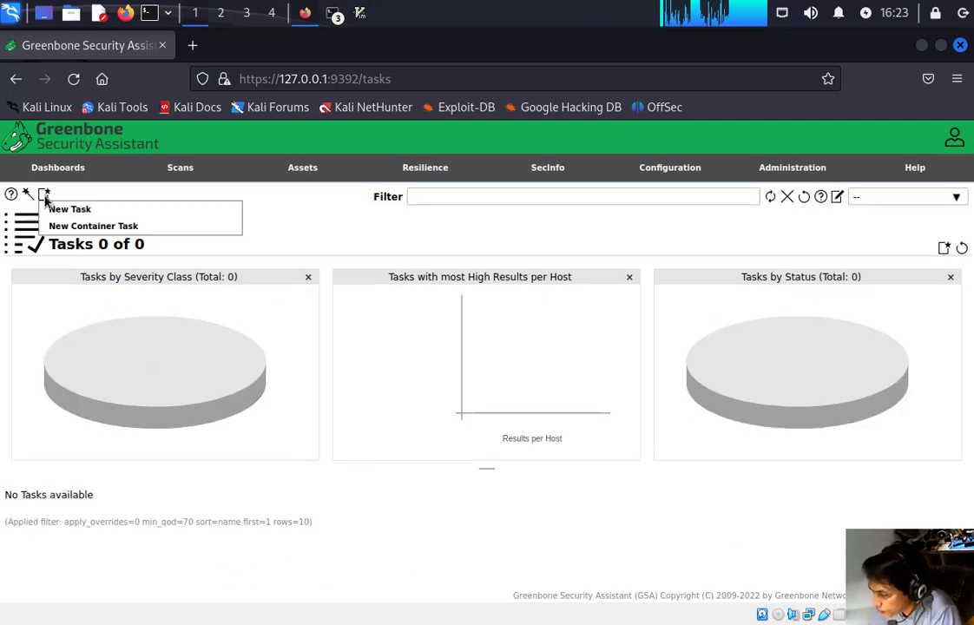
# Step: Start an immediate scan of IP address 192.168.2.84 with the Task Wizard
pyautogui.moveTo(28, 192)
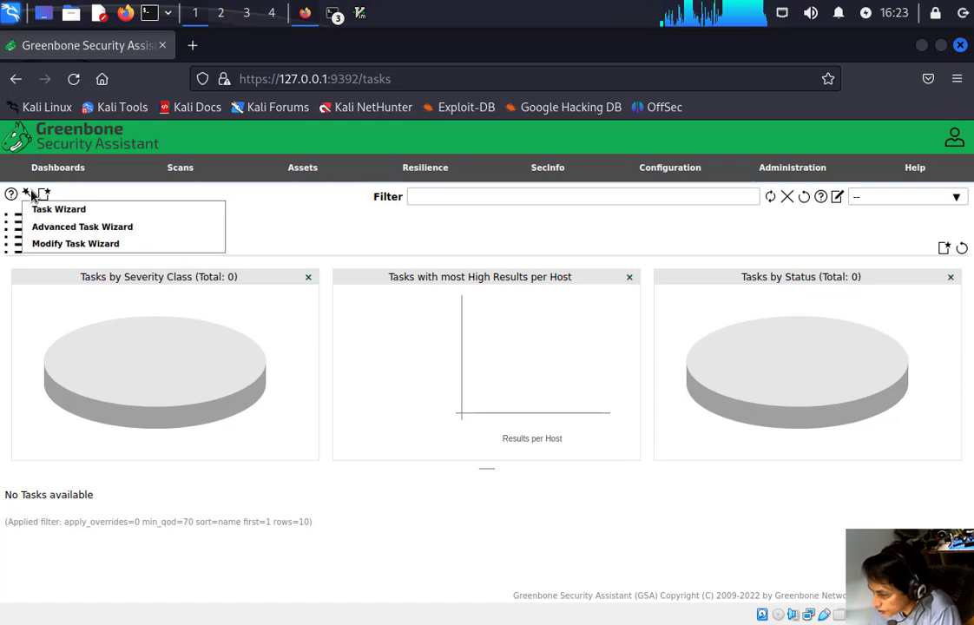
pyautogui.click(41, 213)
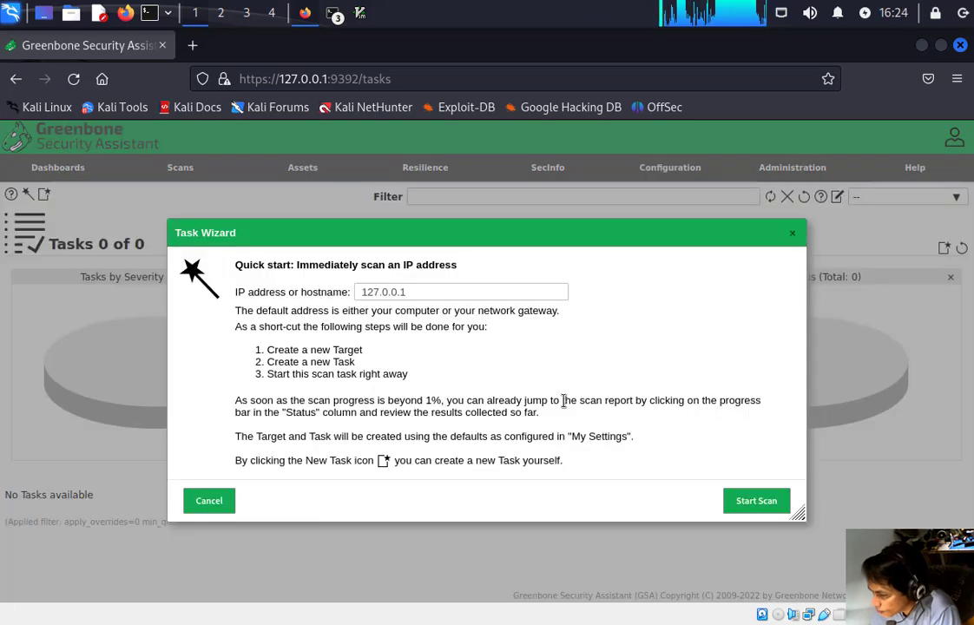
pyautogui.hotkey('ctrl', 'a')
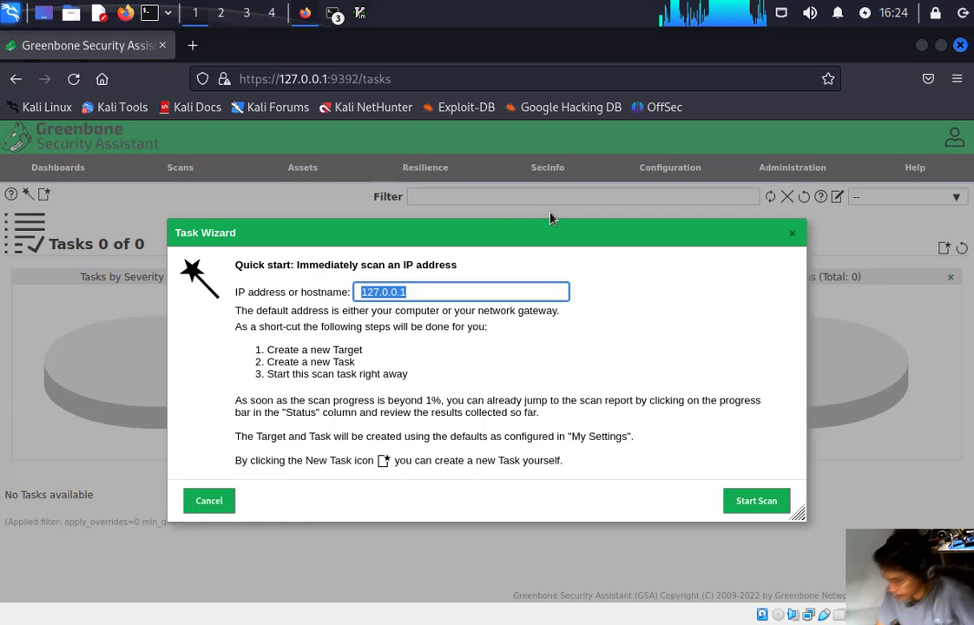
pyautogui.write('192.168.2.84')
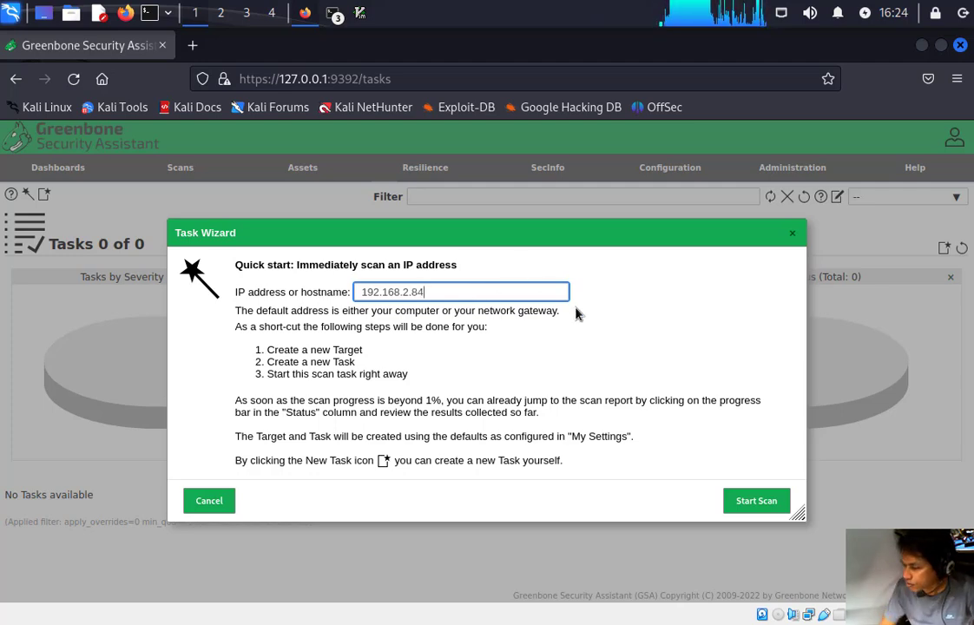
pyautogui.click(761, 503)
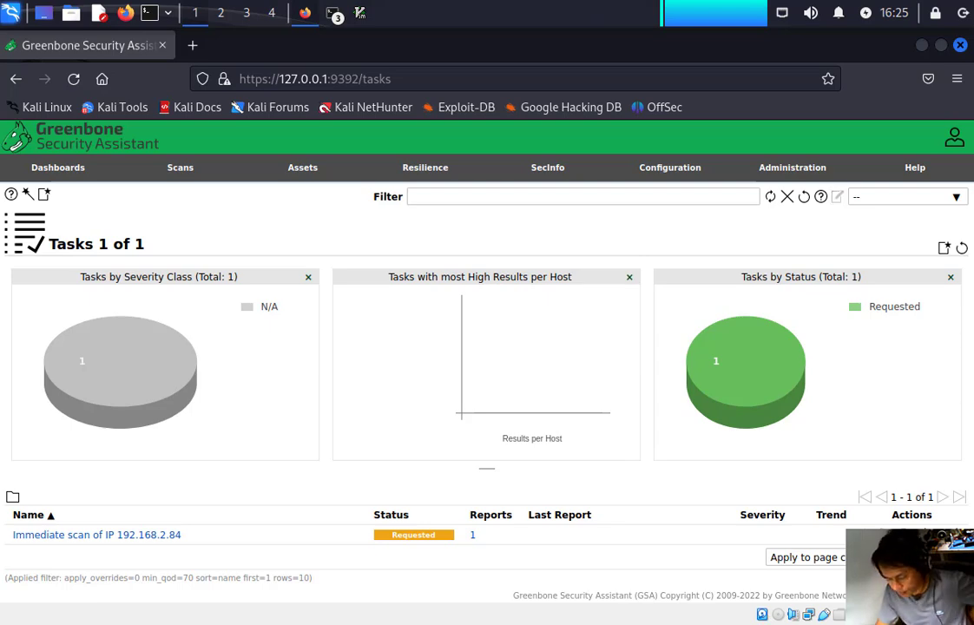
# Step: Check the report of the requested immediate scan, then return to the tasks page
pyautogui.doubleClick(413, 539)
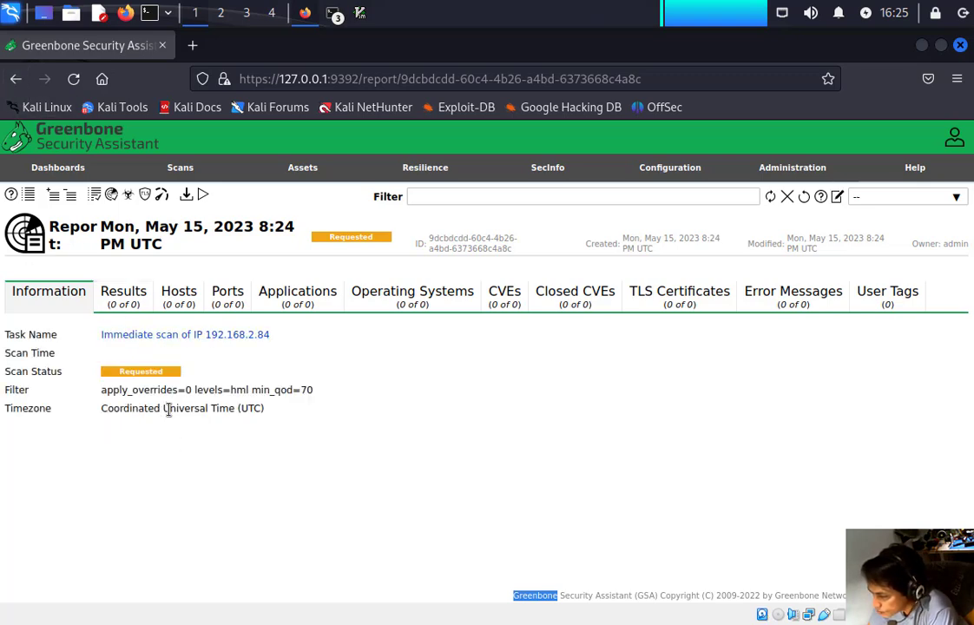
pyautogui.click(16, 79)
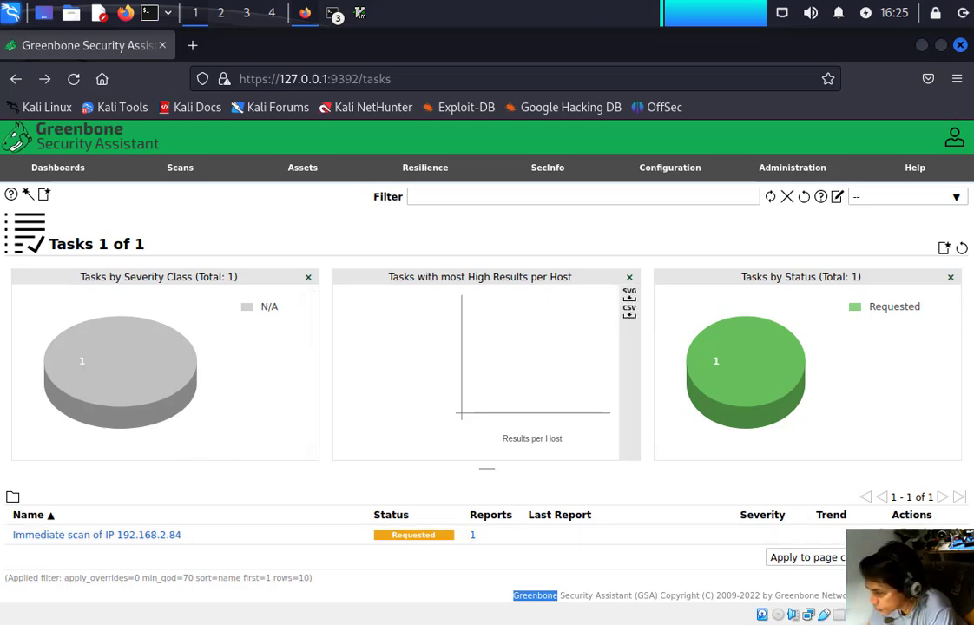
pyautogui.moveTo(28, 195)
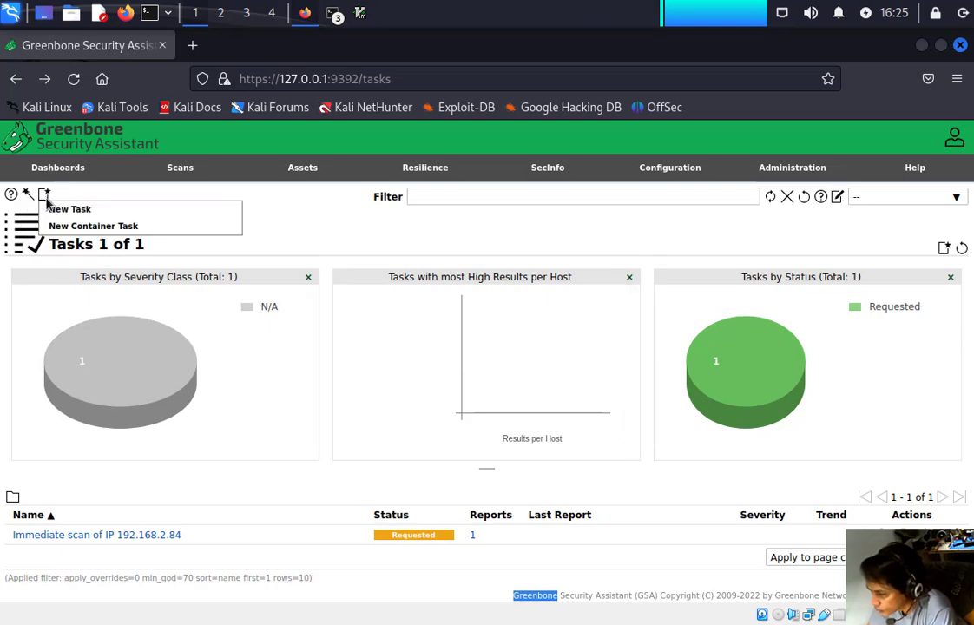
pyautogui.rightClick(423, 535)
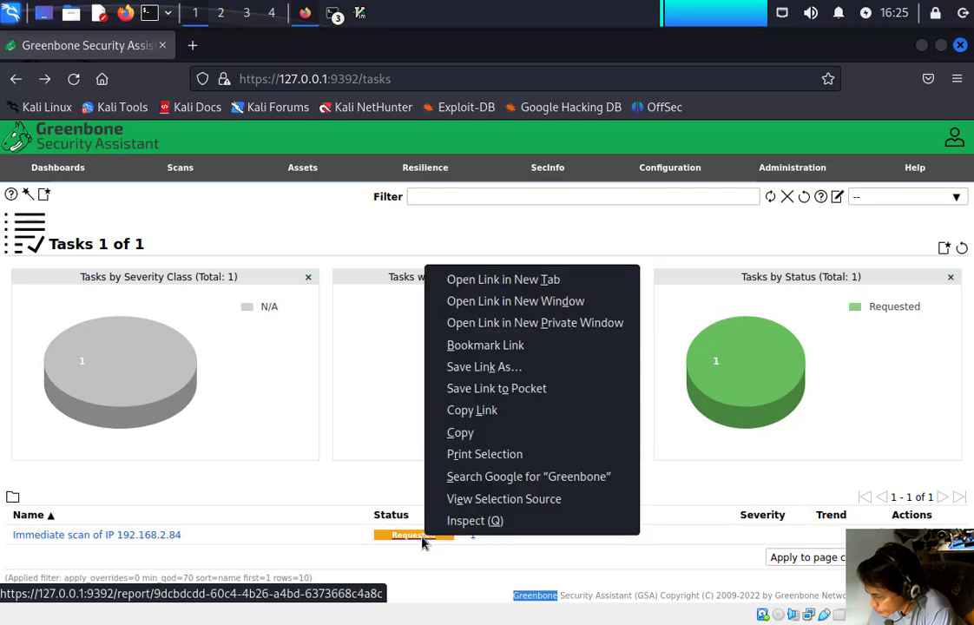
pyautogui.click(283, 434)
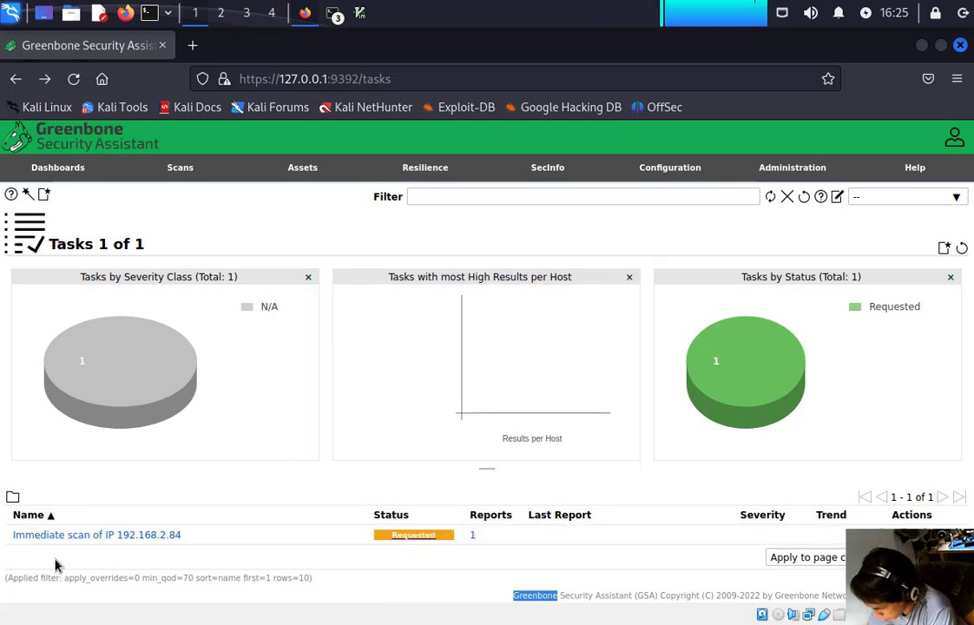
pyautogui.click(58, 573)
# Step: Expand the immediate scan task's details and examine its target, scanner, assets and scan settings
pyautogui.click(113, 531)
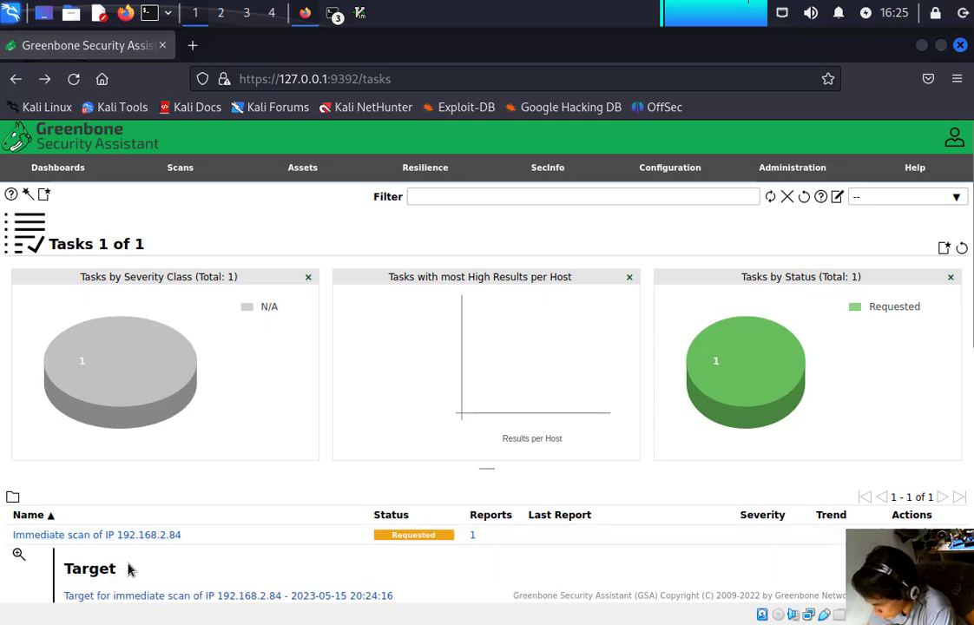
pyautogui.scroll(-1, 219, 585)
pyautogui.scroll(-2, 218, 584)
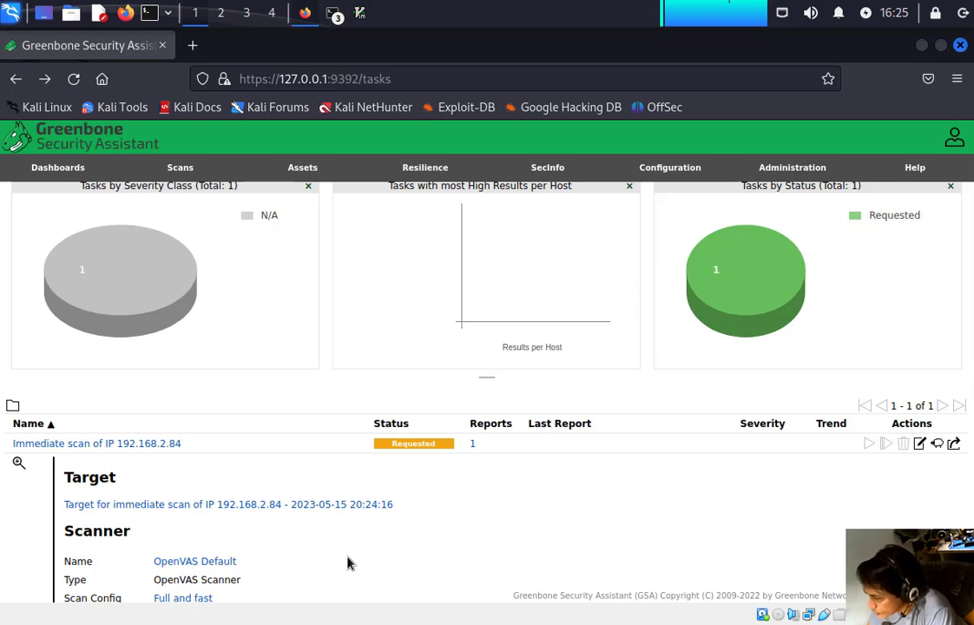
pyautogui.scroll(-3, 347, 564)
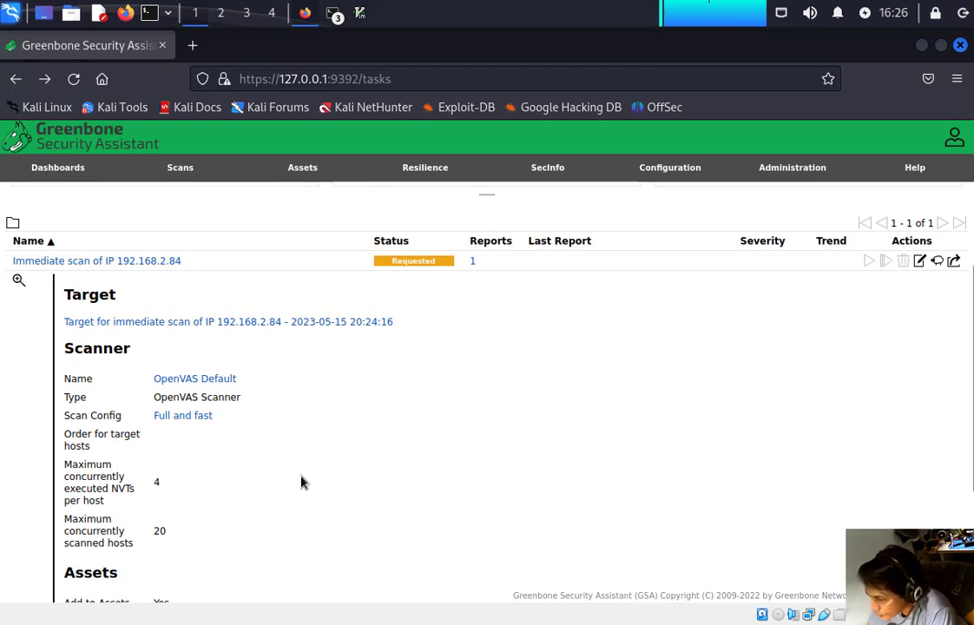
pyautogui.scroll(-2, 302, 483)
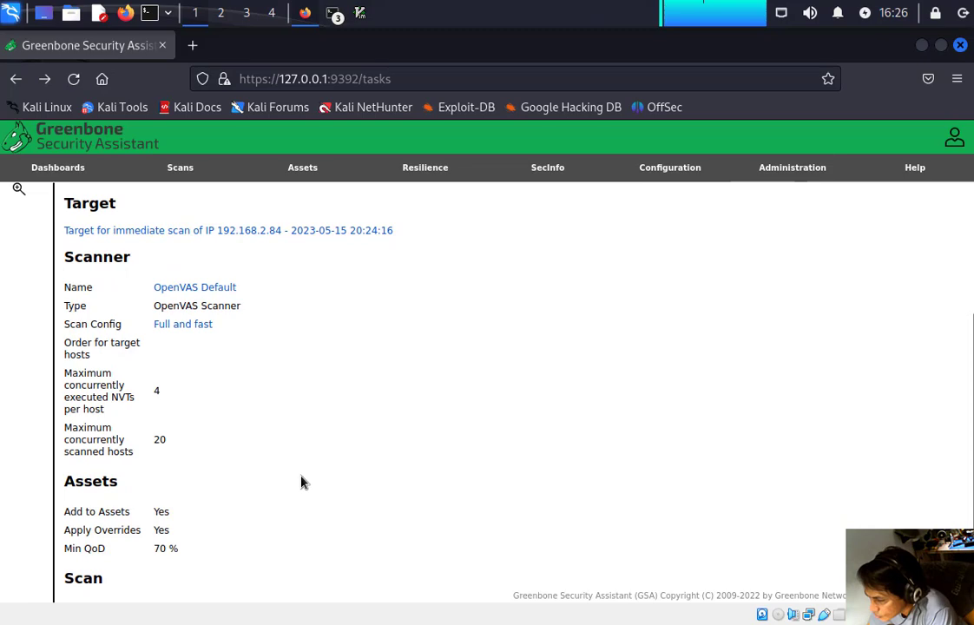
pyautogui.scroll(-2, 301, 483)
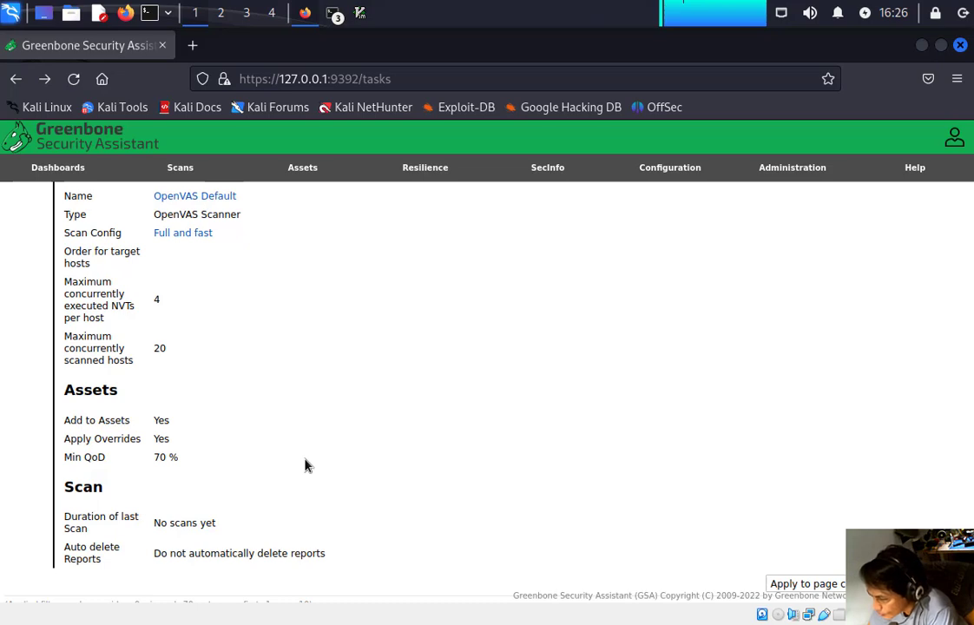
pyautogui.scroll(-1, 305, 466)
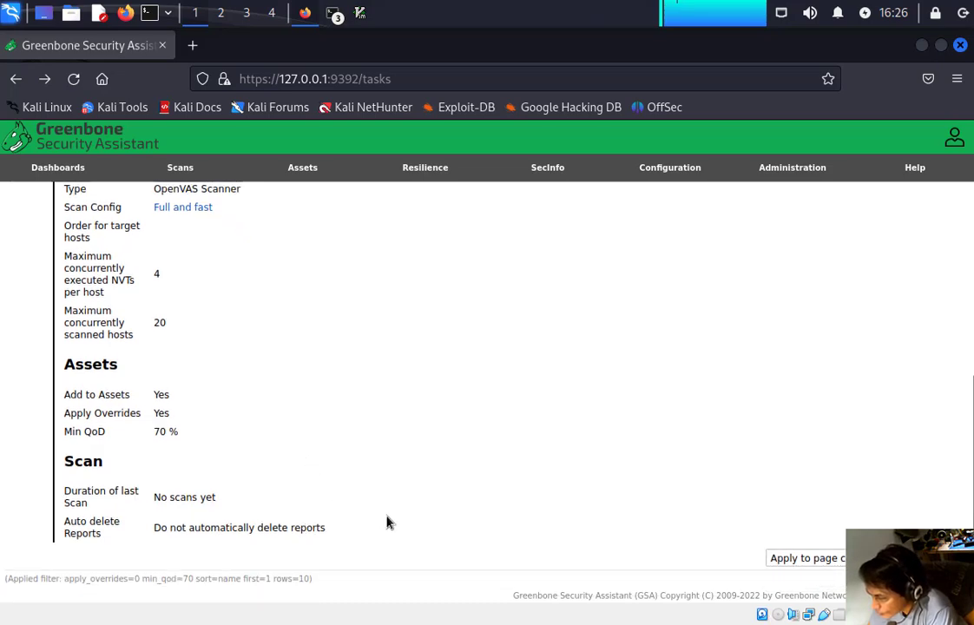
# Step: Finish reviewing the immediate scan task's settings and check the scan's progress in the task list
pyautogui.scroll(2, 403, 528)
pyautogui.scroll(-2, 532, 577)
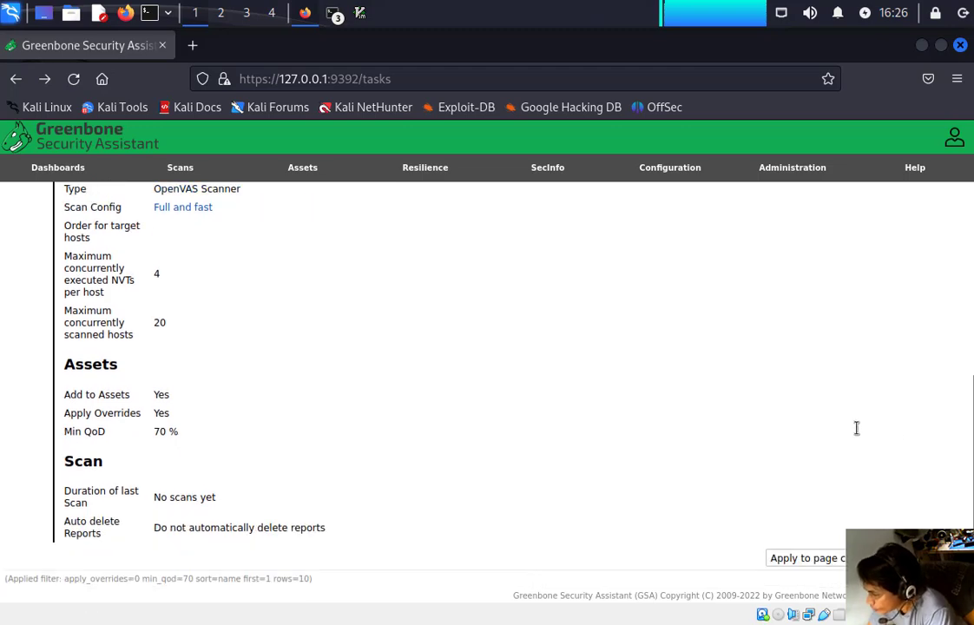
pyautogui.scroll(6, 856, 430)
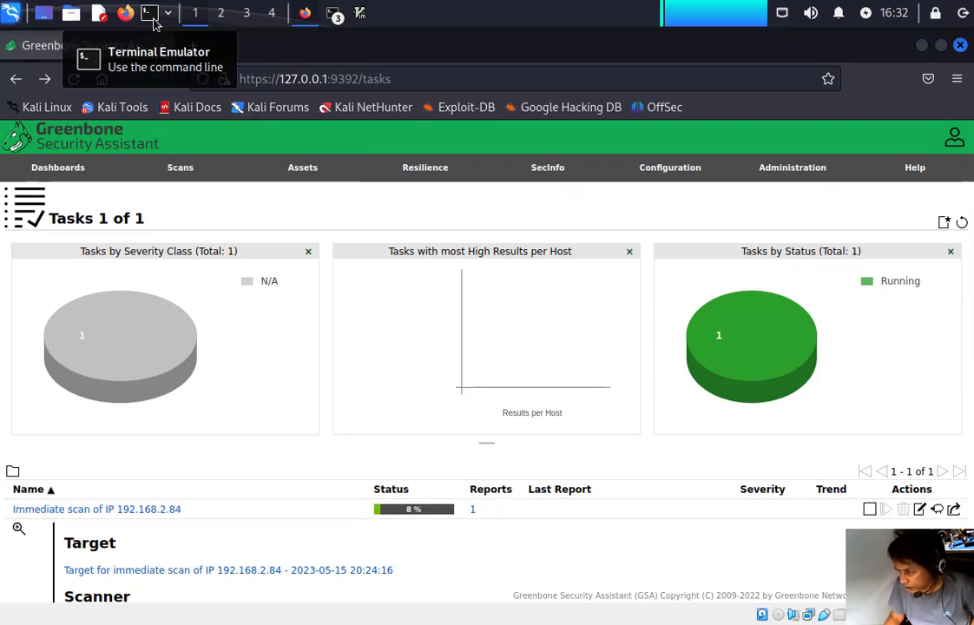
# Step: Ping 192.168.2.84 from a new terminal window to test that the host is reachable, and close the terminal
pyautogui.moveTo(416, 318)
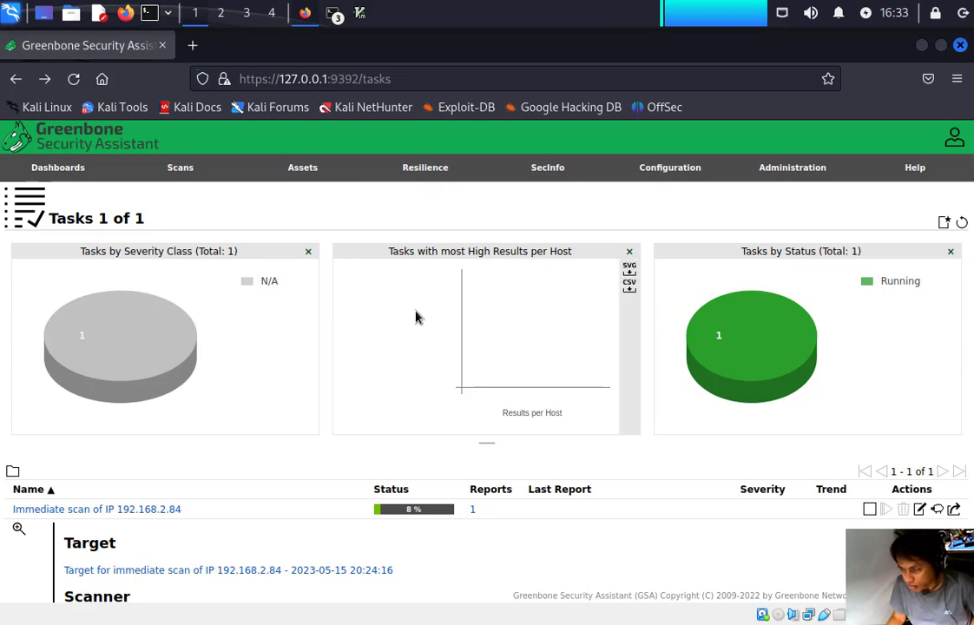
pyautogui.hotkey('ctrl', 'alt', 't')
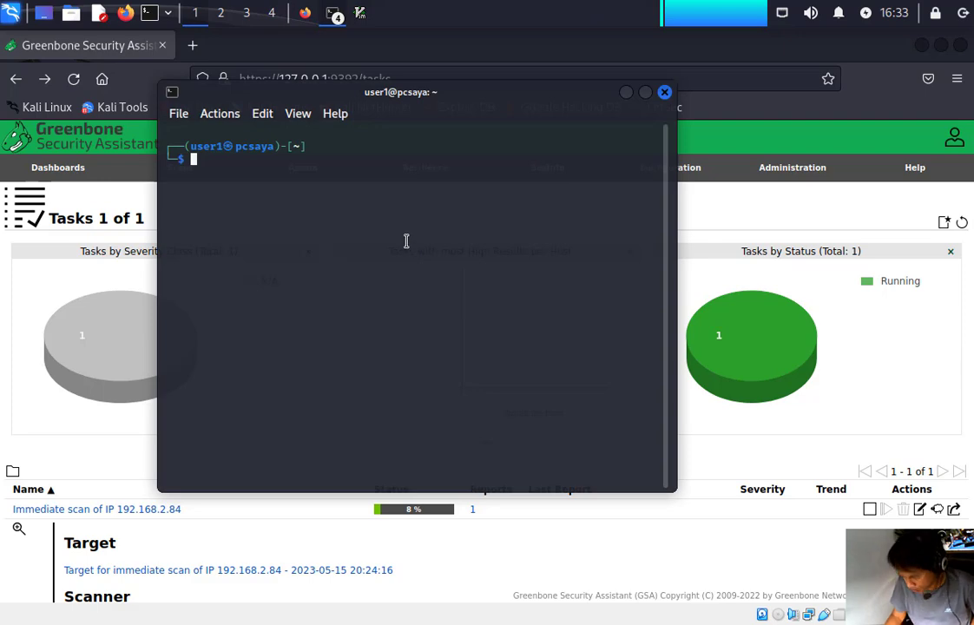
pyautogui.write('ping ')
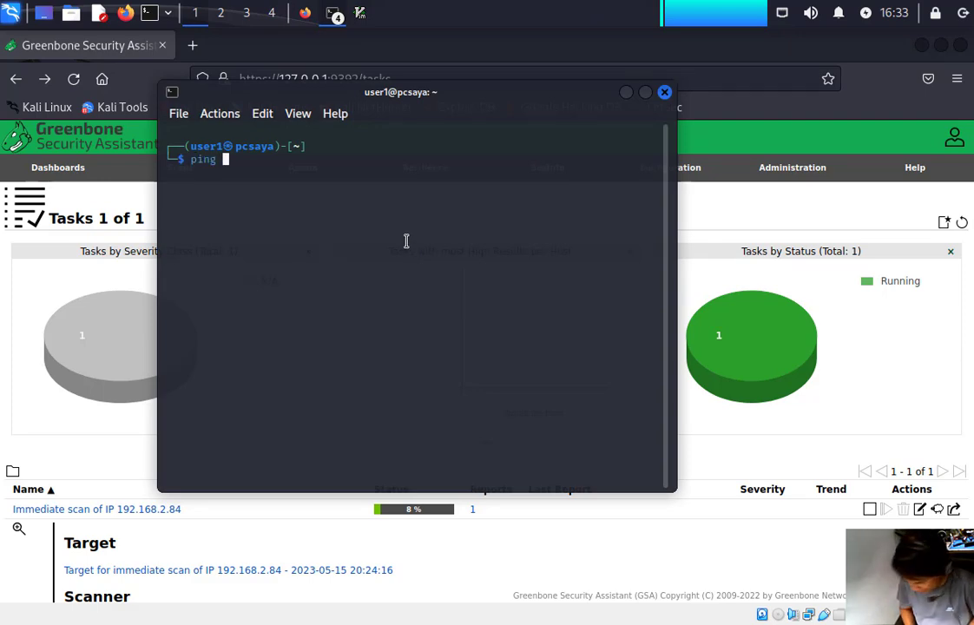
pyautogui.write('192.168')
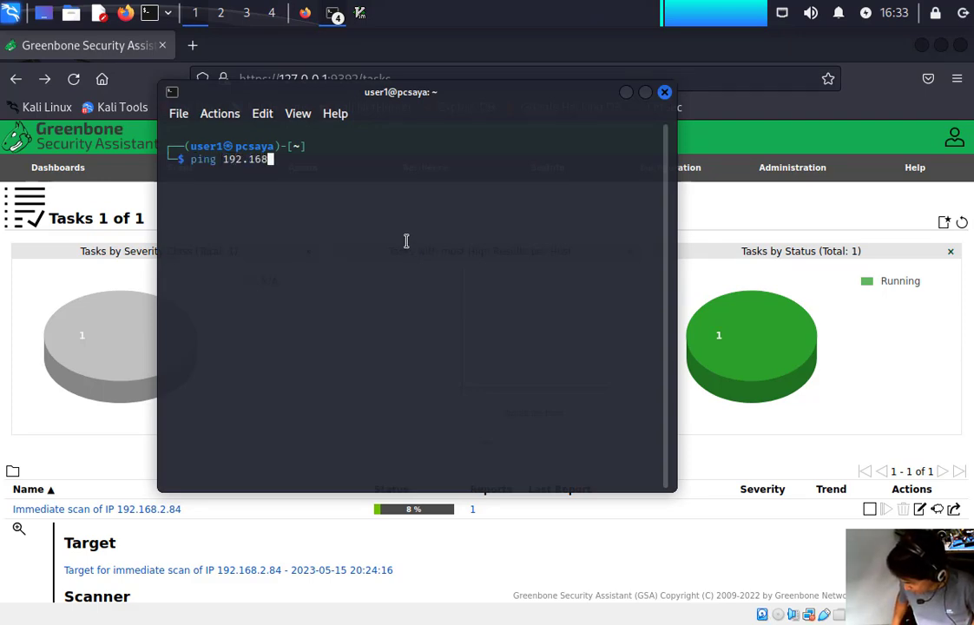
pyautogui.write('.2.')
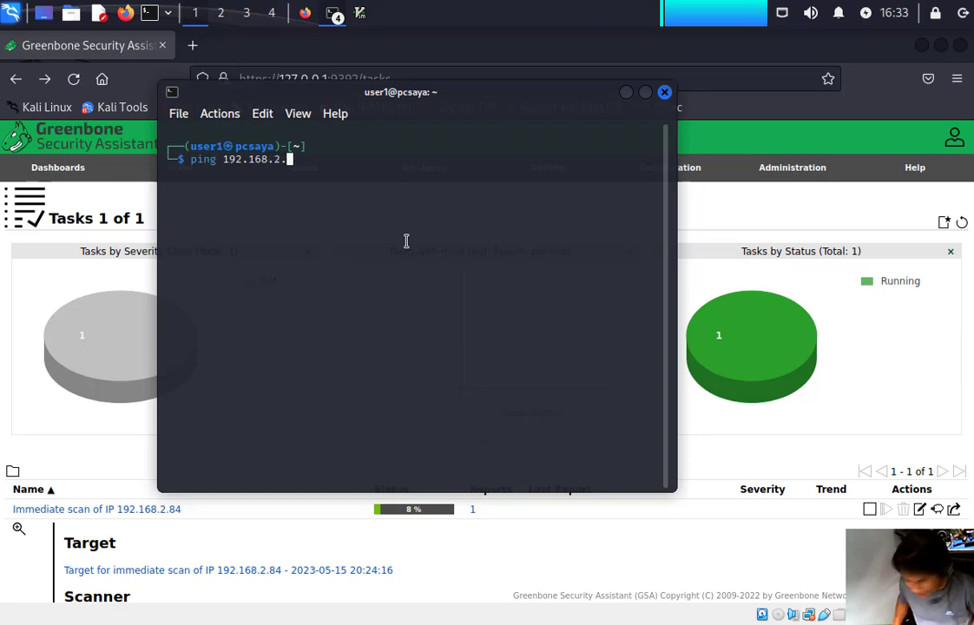
pyautogui.write('84')
pyautogui.press('Return')
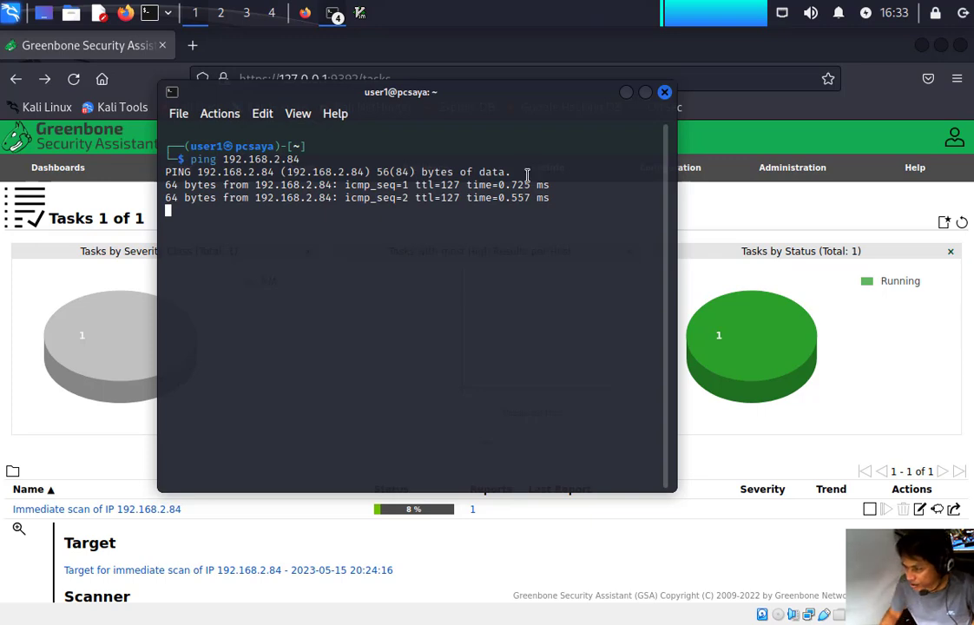
pyautogui.click(664, 92)
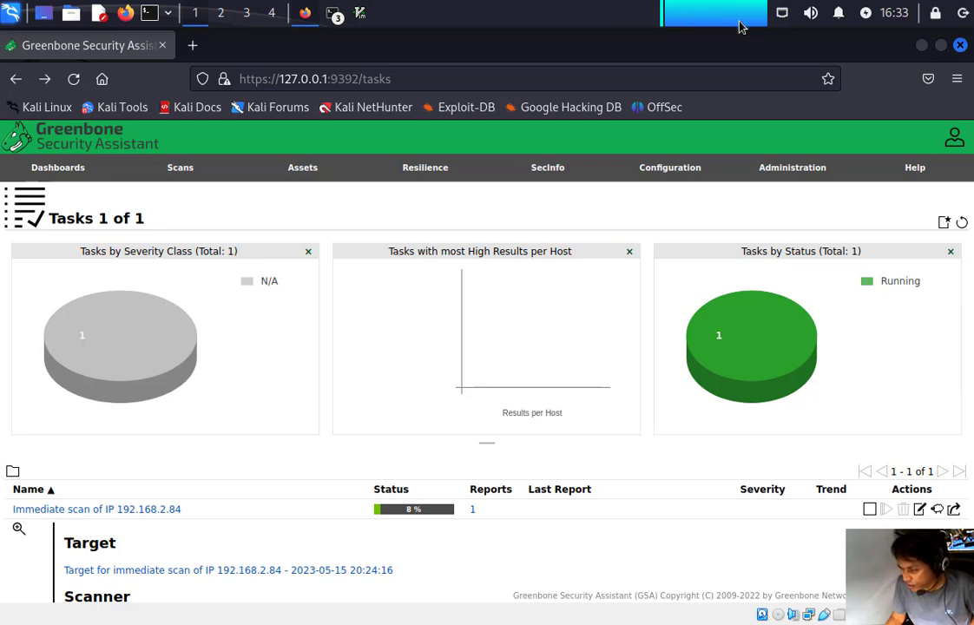
# Step: Search the installed applications for "power" and open Power Manager
pyautogui.moveTo(667, 24)
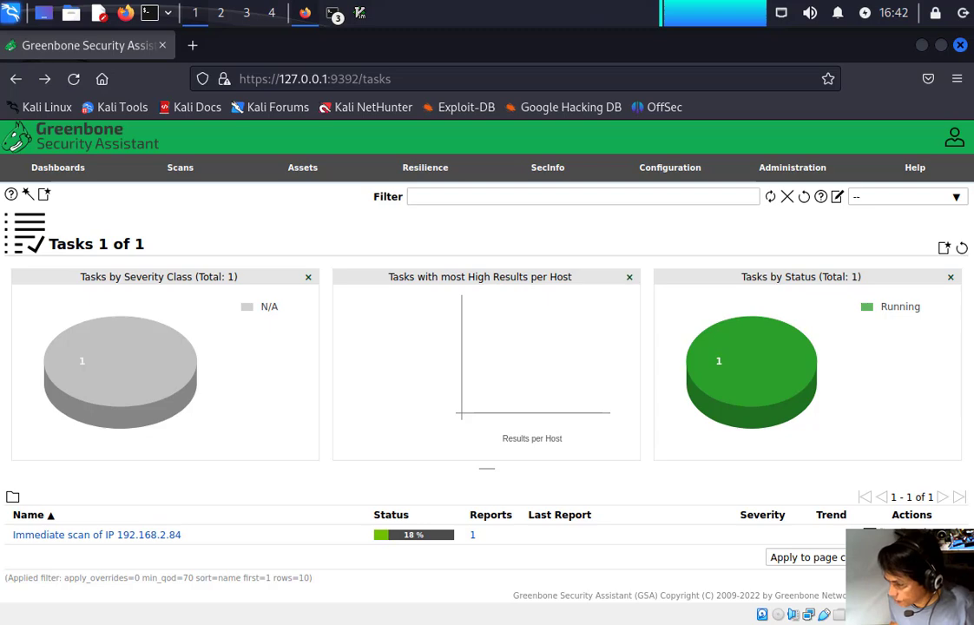
pyautogui.click(14, 15)
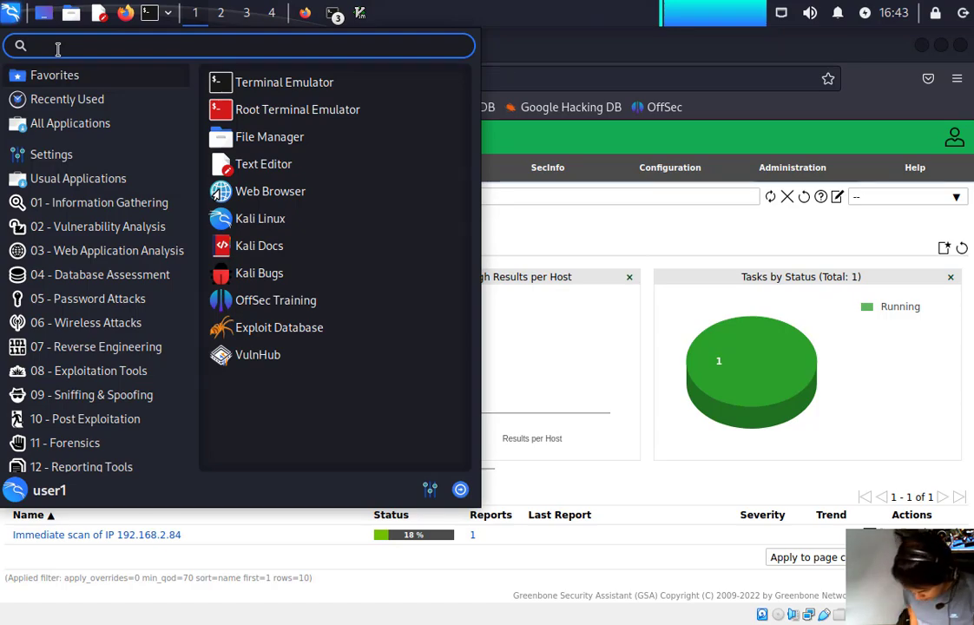
pyautogui.write('ppo')
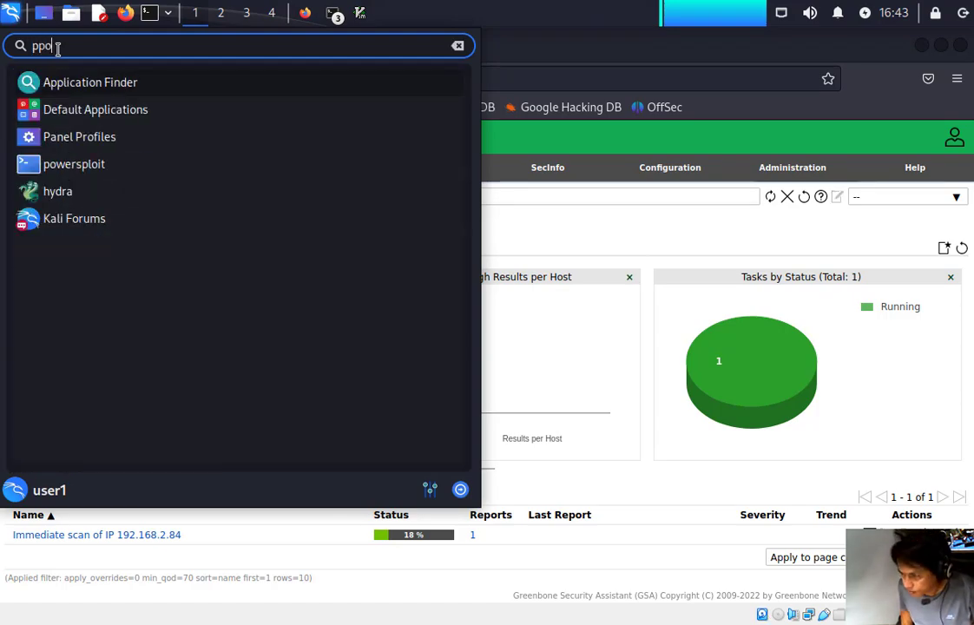
pyautogui.press('BackSpace')
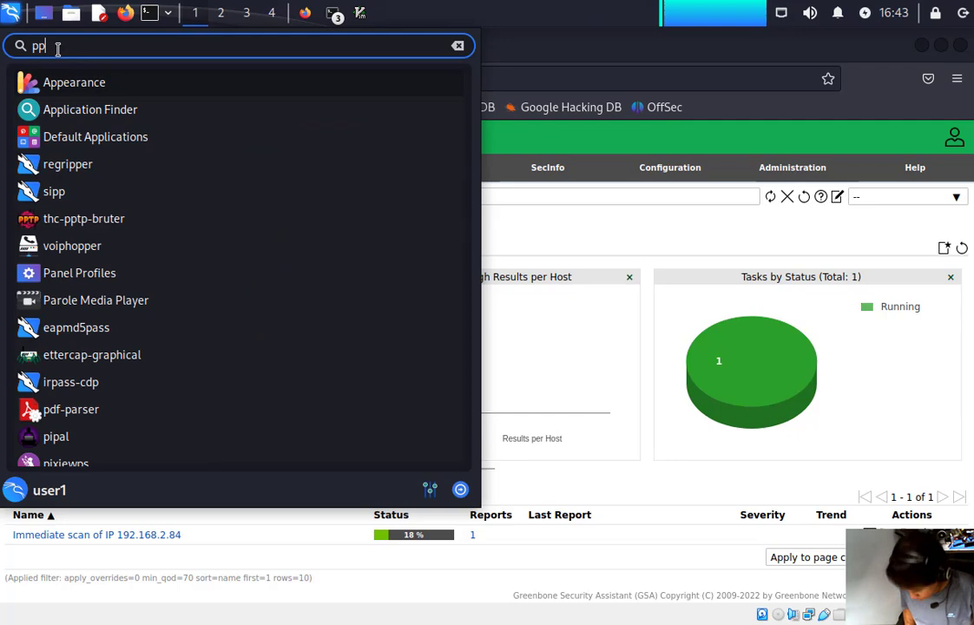
pyautogui.write('owe')
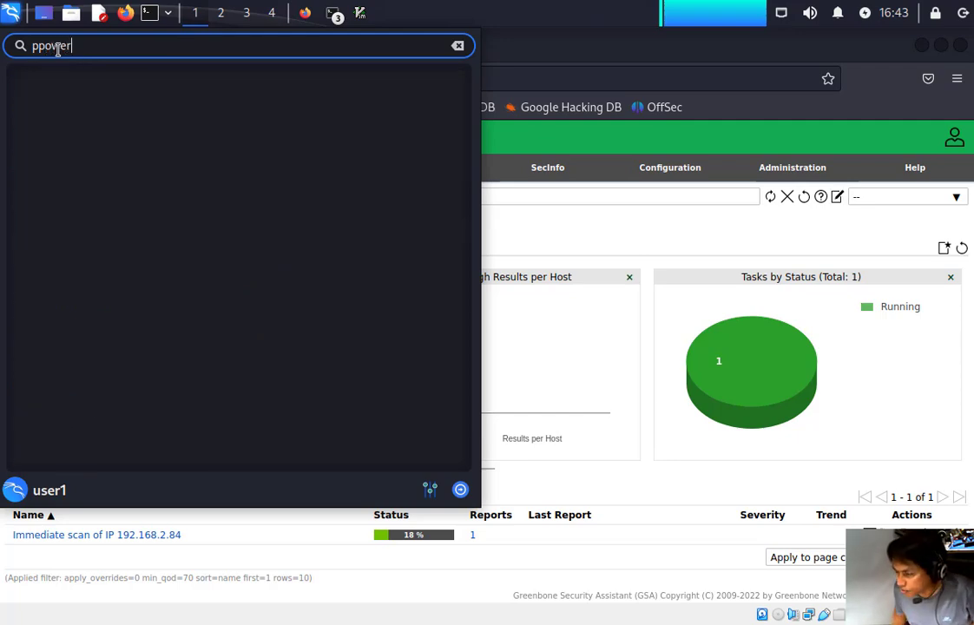
pyautogui.write('r')
pyautogui.press('BackSpace')
pyautogui.press('BackSpace')
pyautogui.press('BackSpace')
pyautogui.press('BackSpace')
pyautogui.press('BackSpace')
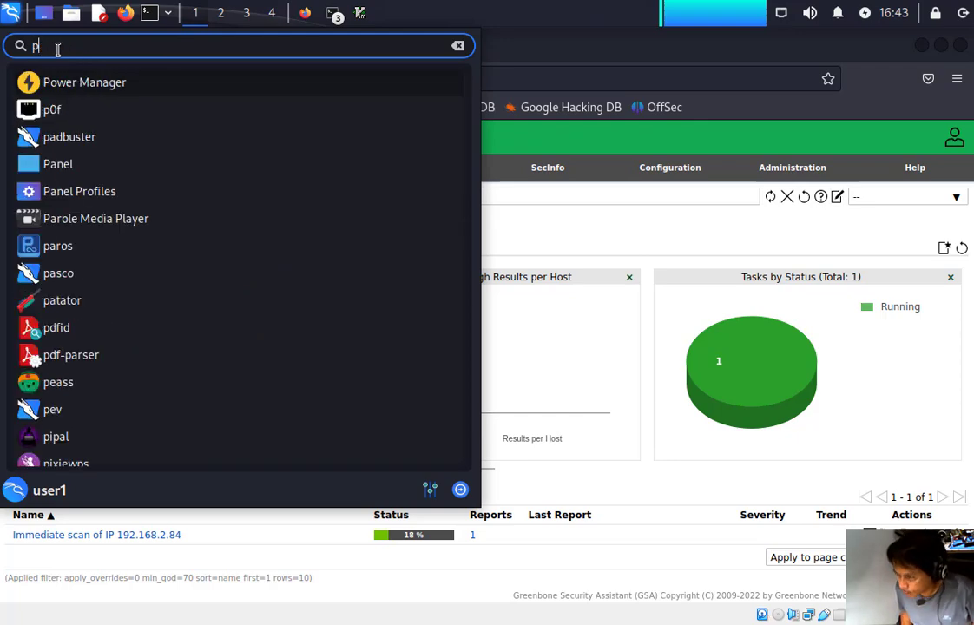
pyautogui.write('ower')
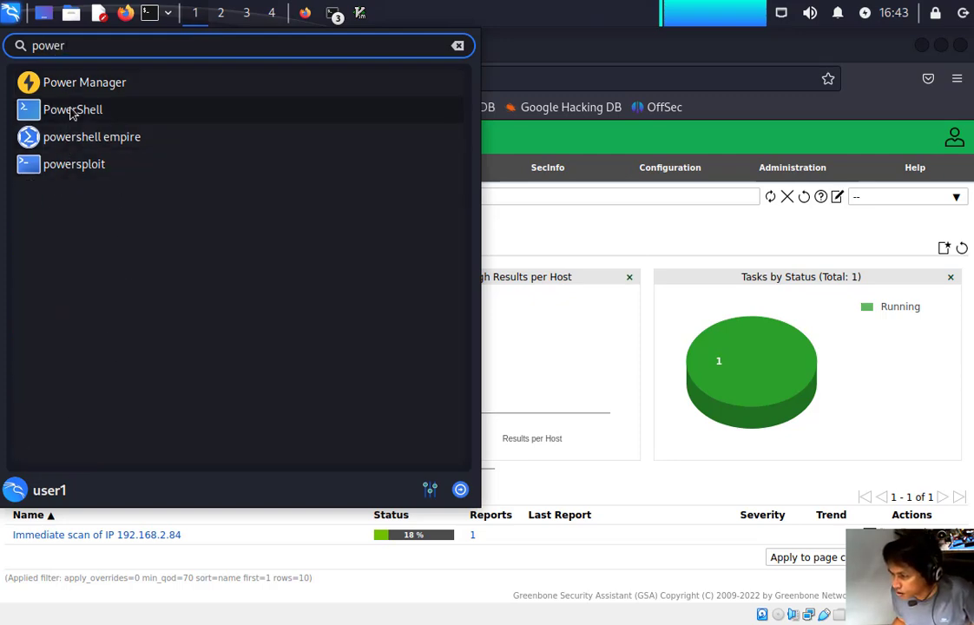
pyautogui.click(79, 83)
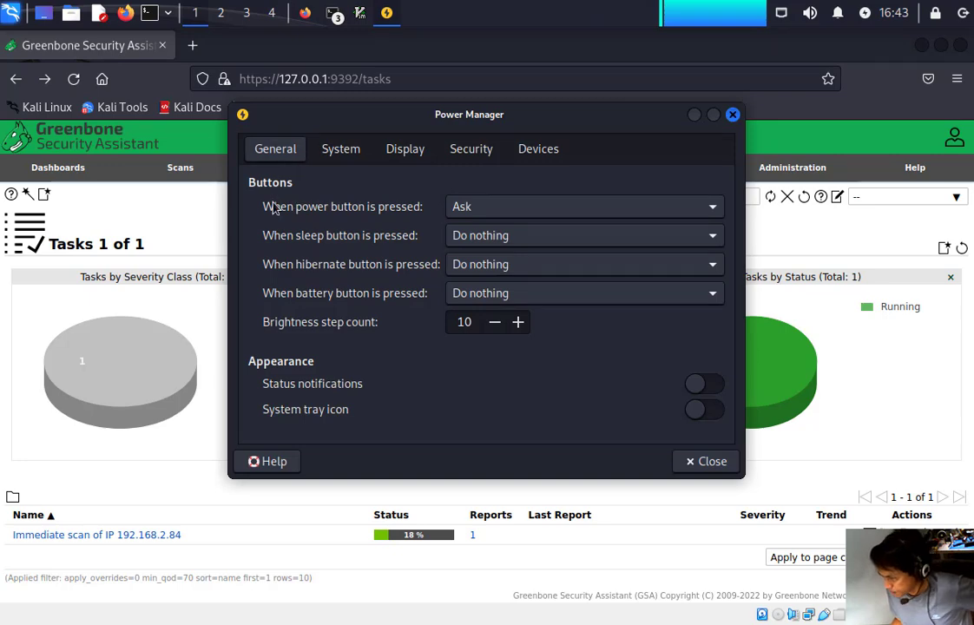
# Step: Review the system sleep, display, security and device power settings, then close Power Manager
pyautogui.click(340, 153)
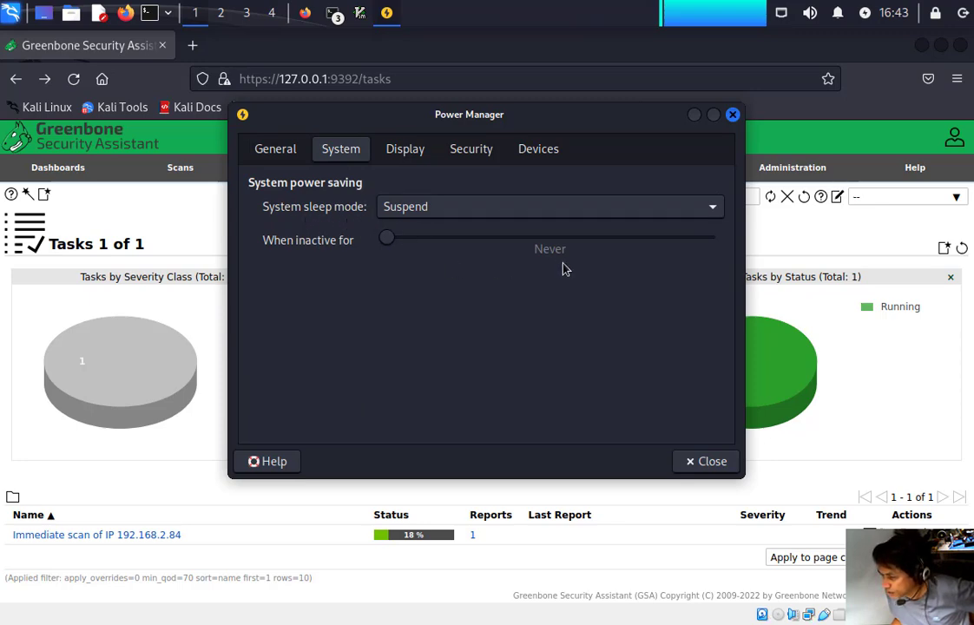
pyautogui.click(404, 151)
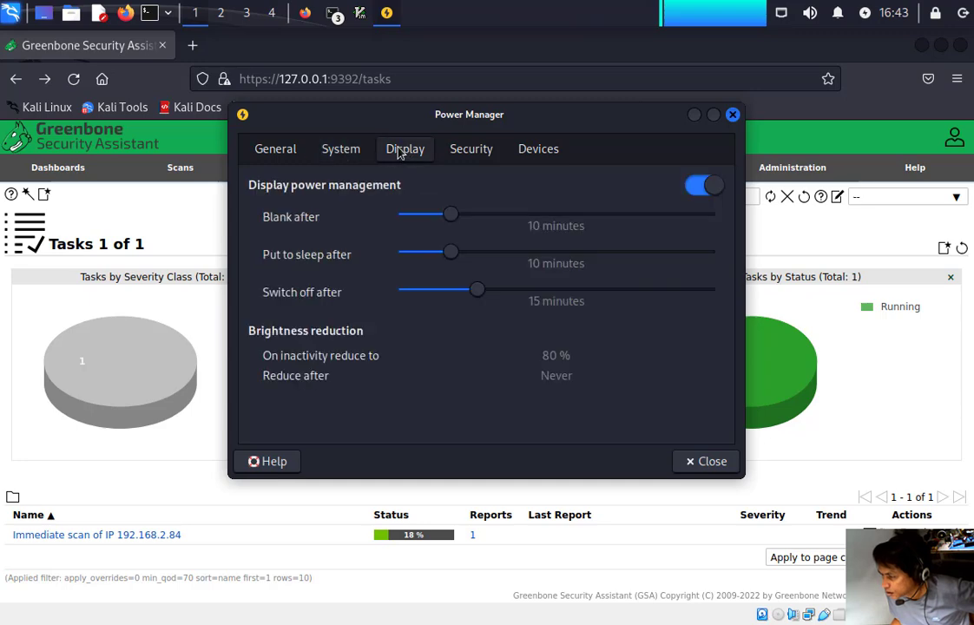
pyautogui.click(347, 154)
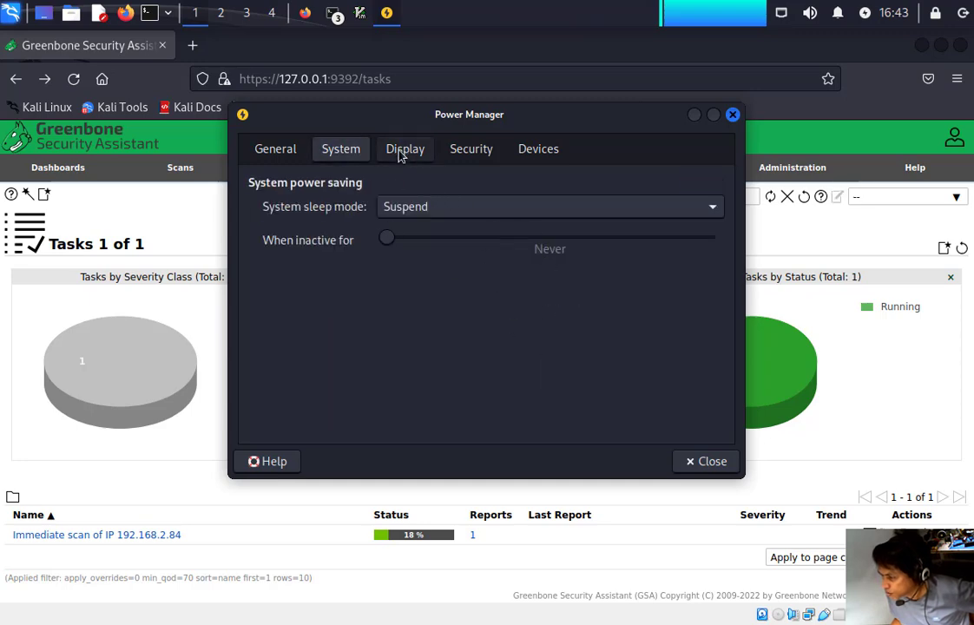
pyautogui.click(479, 156)
pyautogui.click(524, 156)
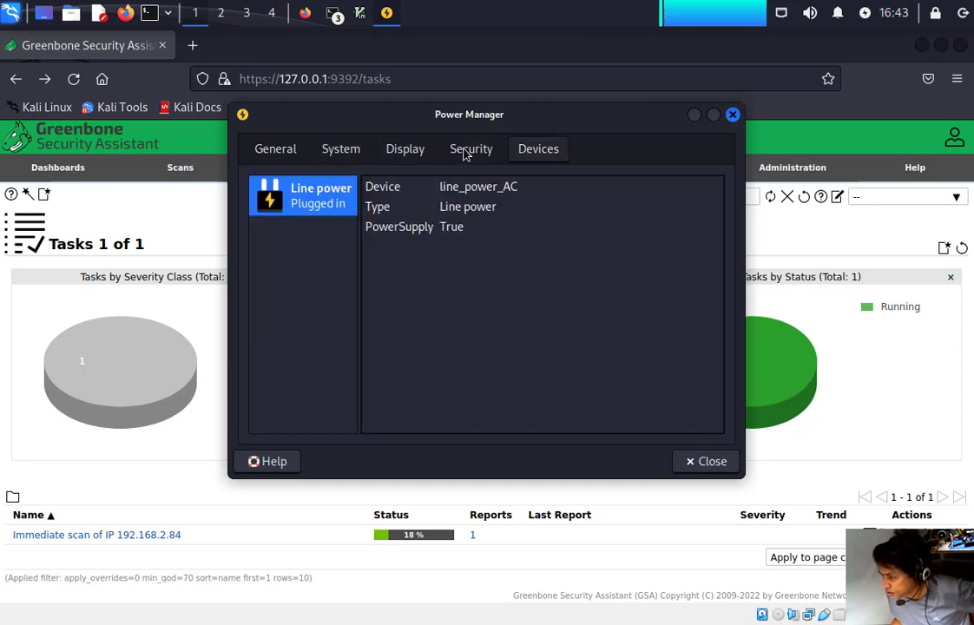
pyautogui.click(341, 152)
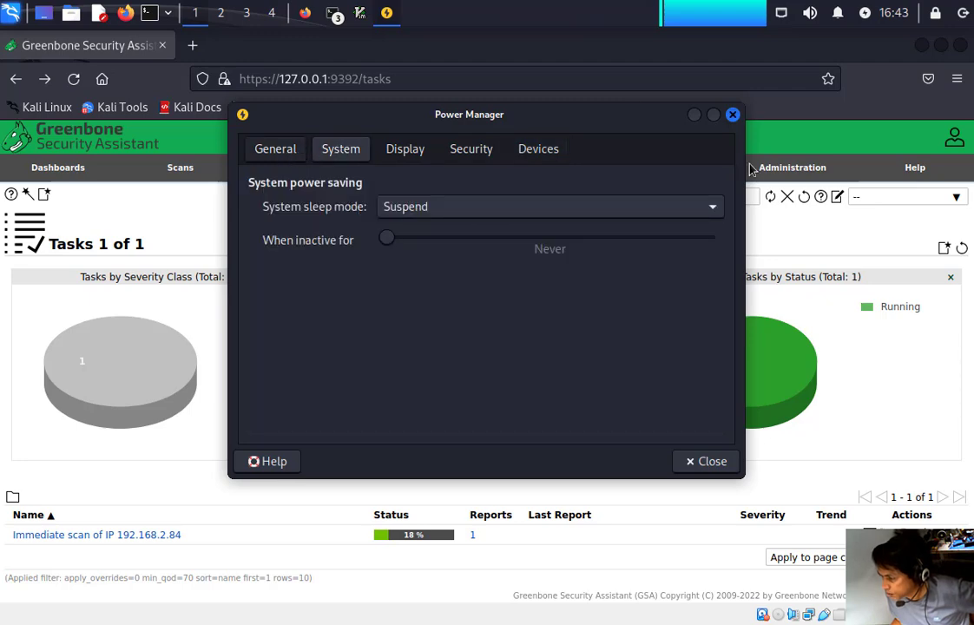
pyautogui.click(732, 120)
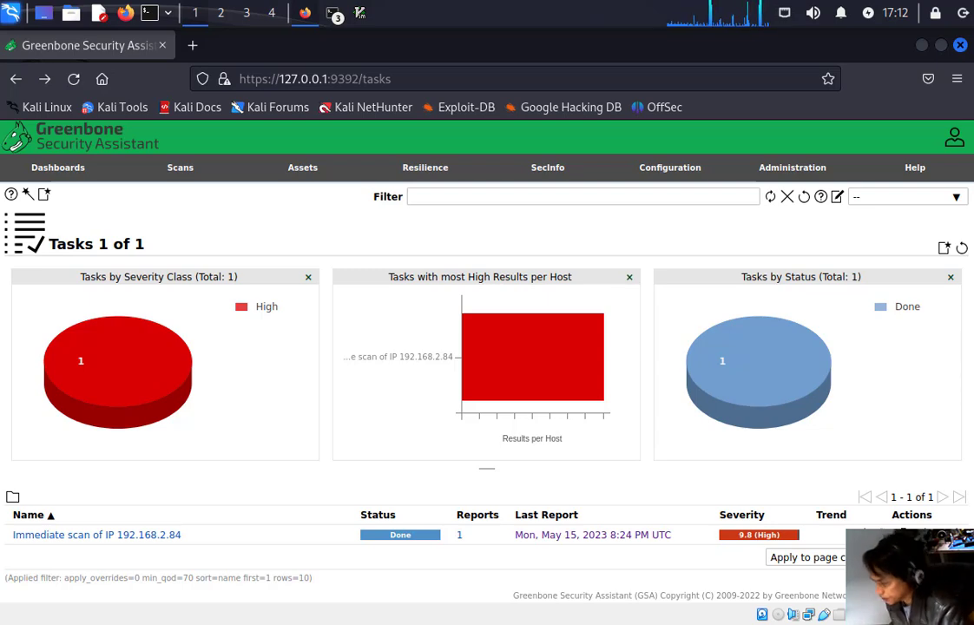
# Step: Open the report of the completed immediate scan and examine its full list of vulnerability results
pyautogui.click(407, 537)
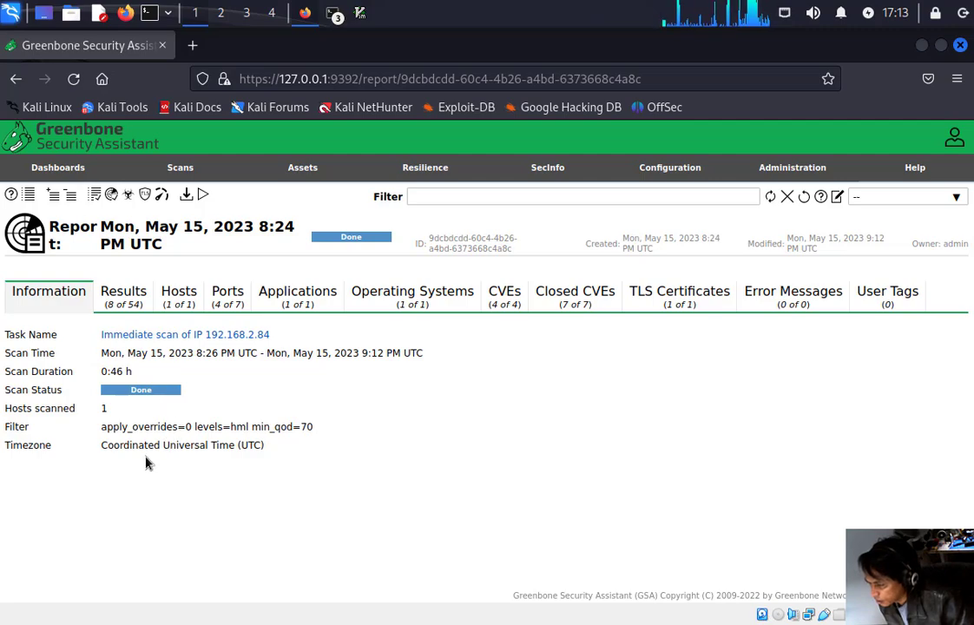
pyautogui.click(123, 296)
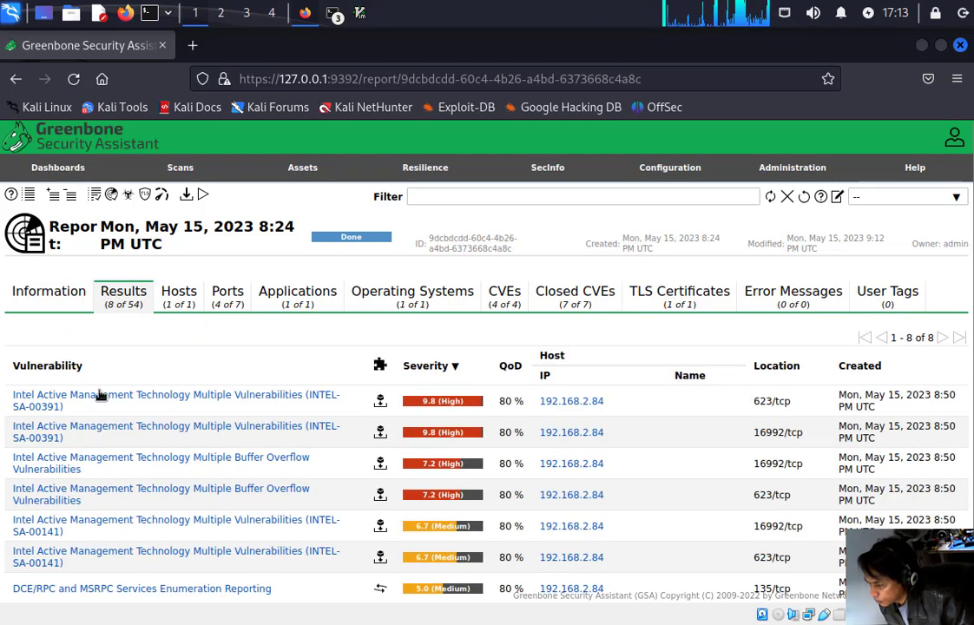
pyautogui.scroll(-2, 380, 542)
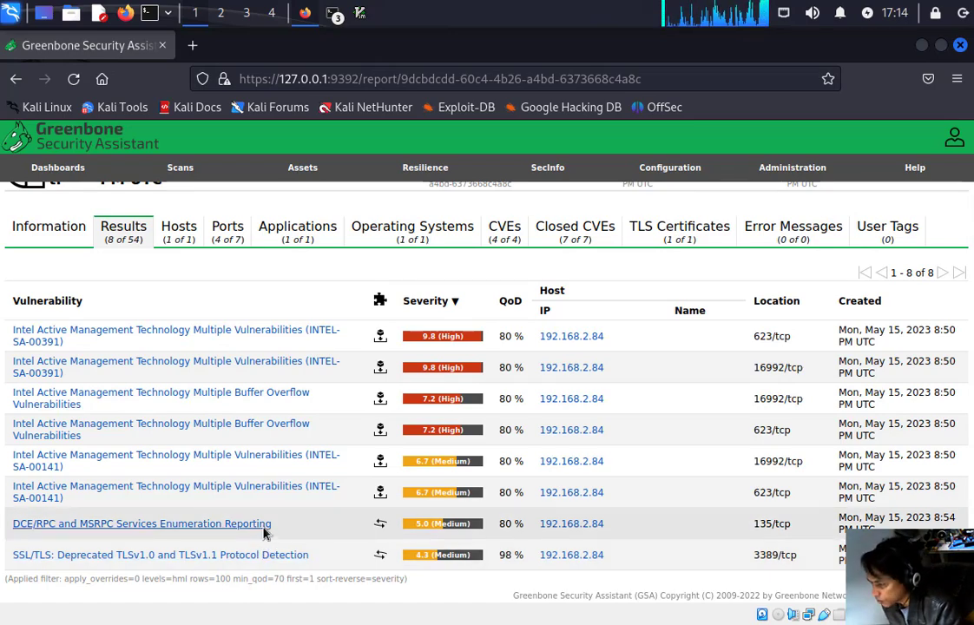
# Step: Examine the hosts, applications, ports, operating systems and CVEs recorded in the scan report
pyautogui.click(180, 233)
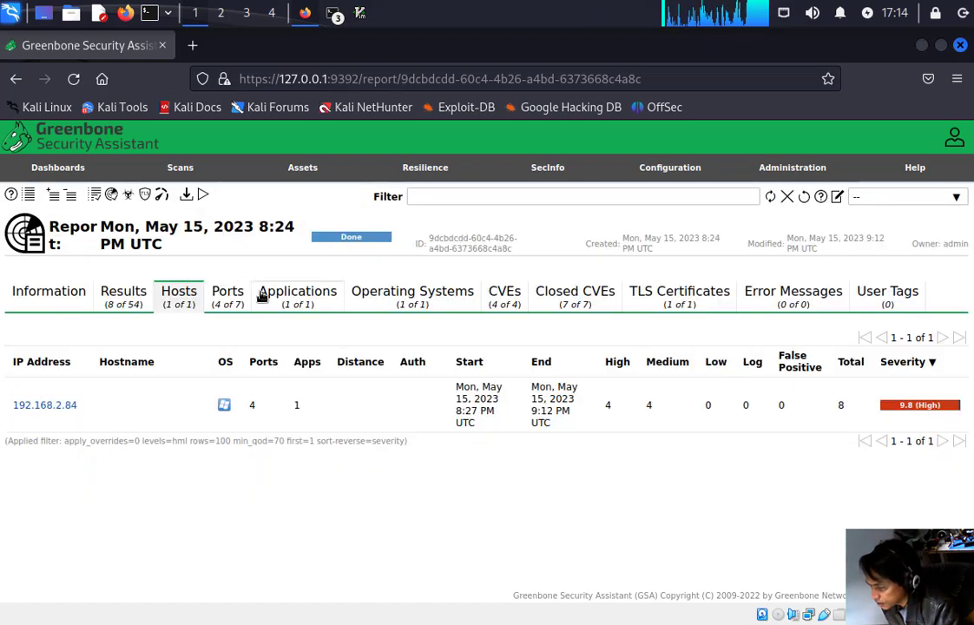
pyautogui.click(269, 295)
pyautogui.click(226, 295)
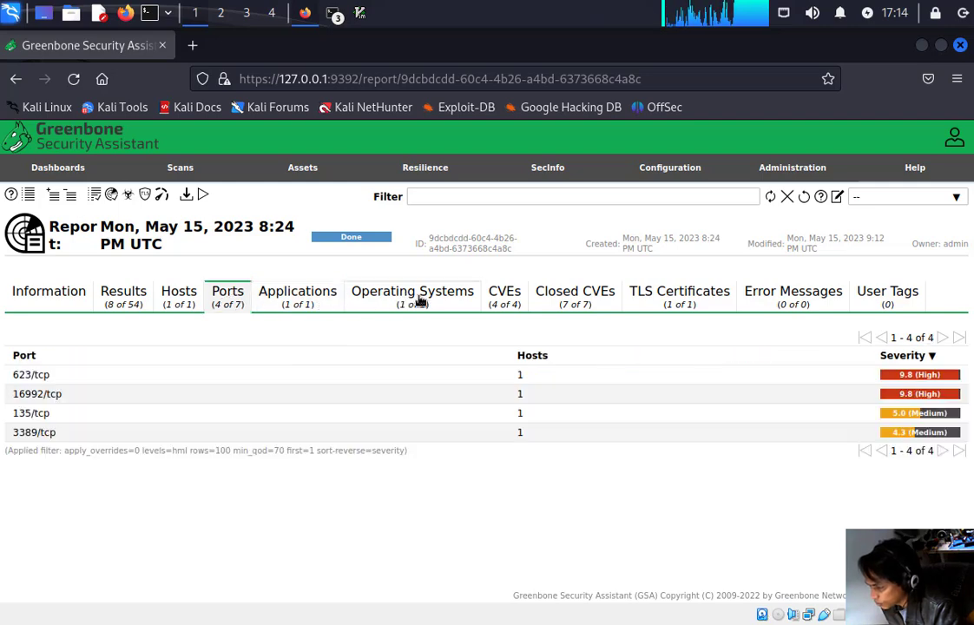
pyautogui.click(407, 302)
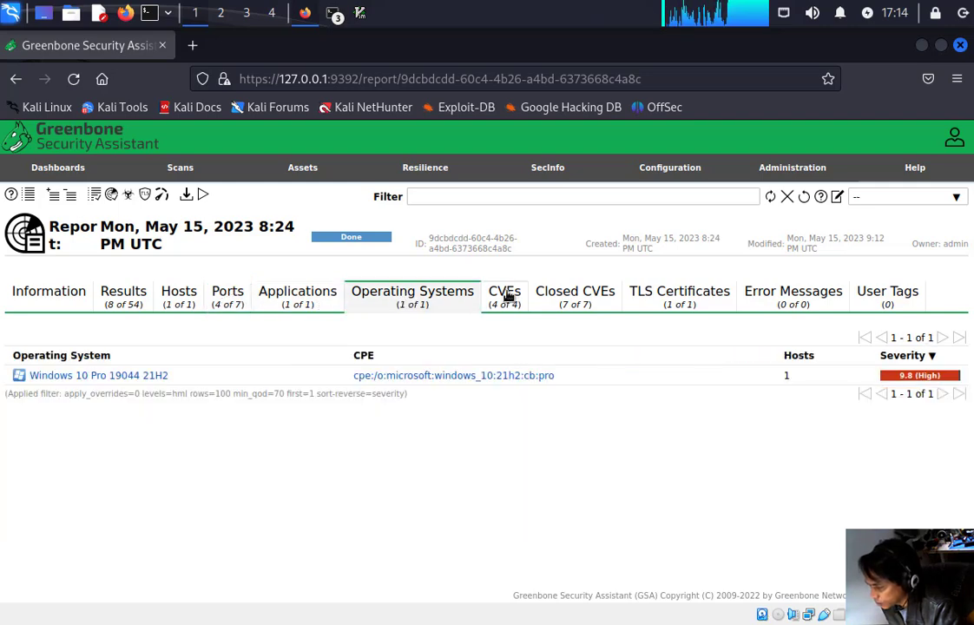
pyautogui.click(508, 296)
# Step: View the details of the report's Windows 10 Pro 19044 21H2 operating system entry, then return to the report
pyautogui.click(446, 292)
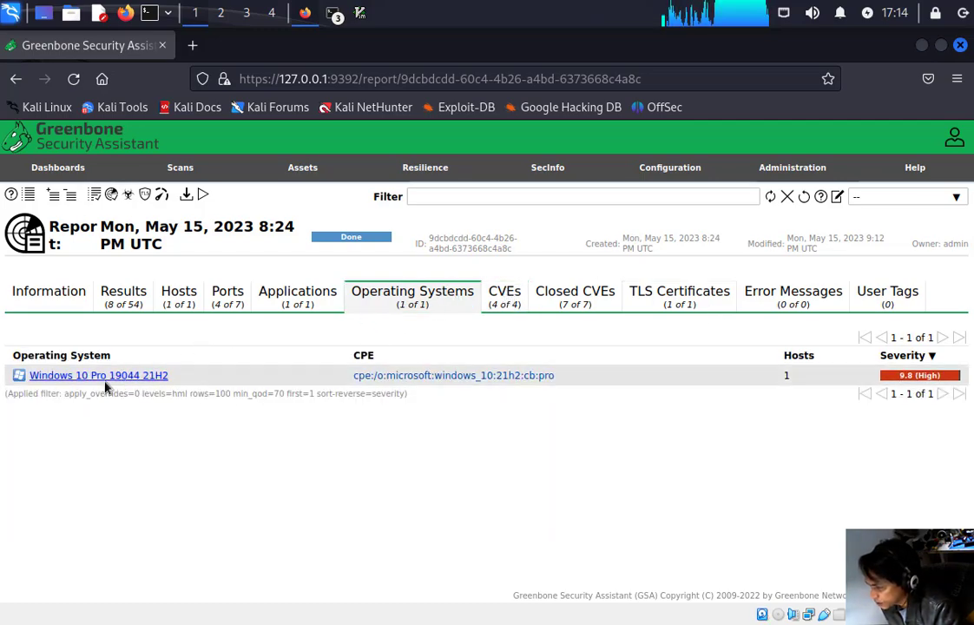
pyautogui.click(108, 379)
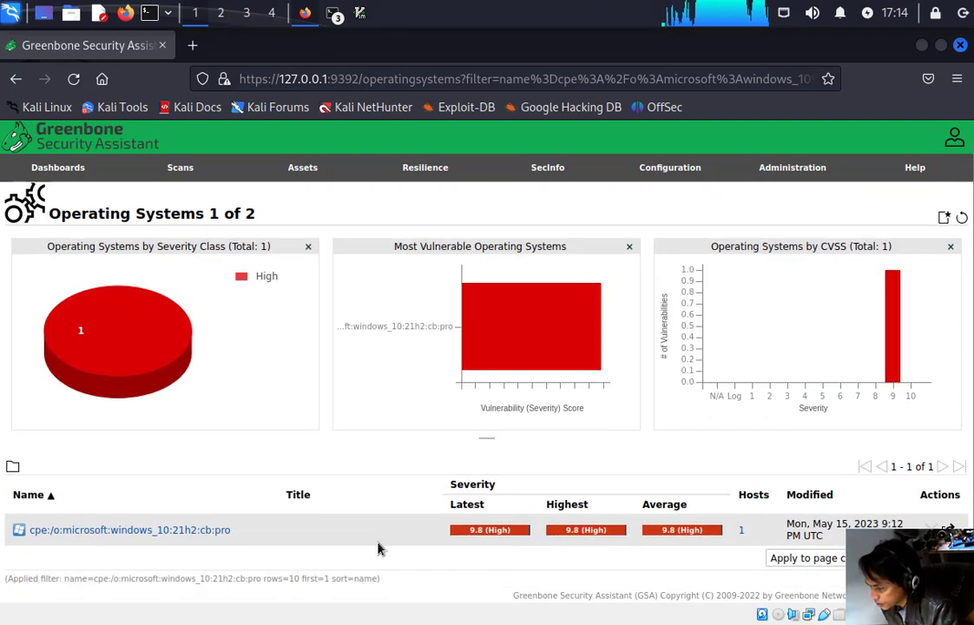
pyautogui.click(16, 79)
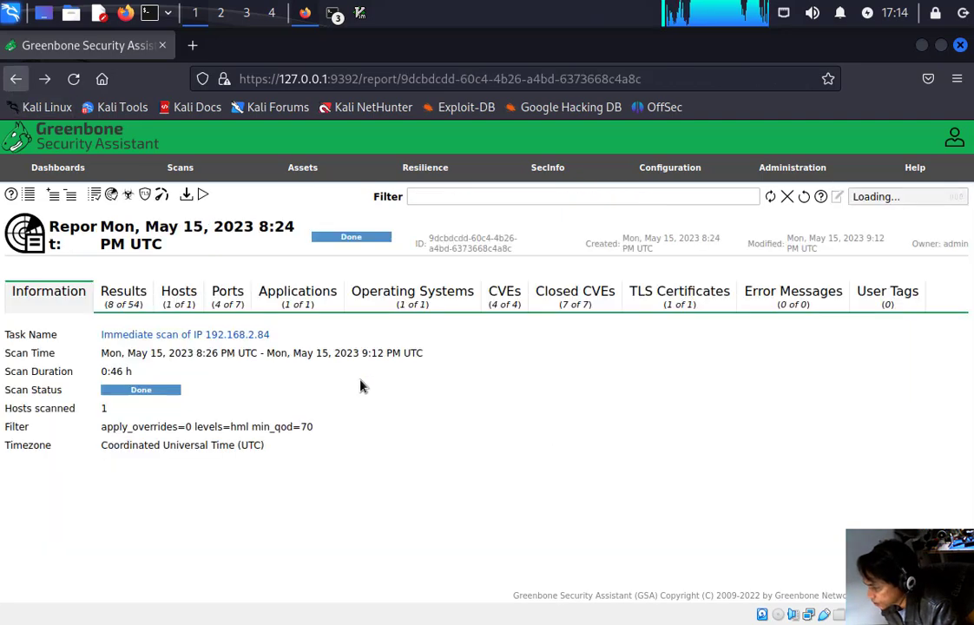